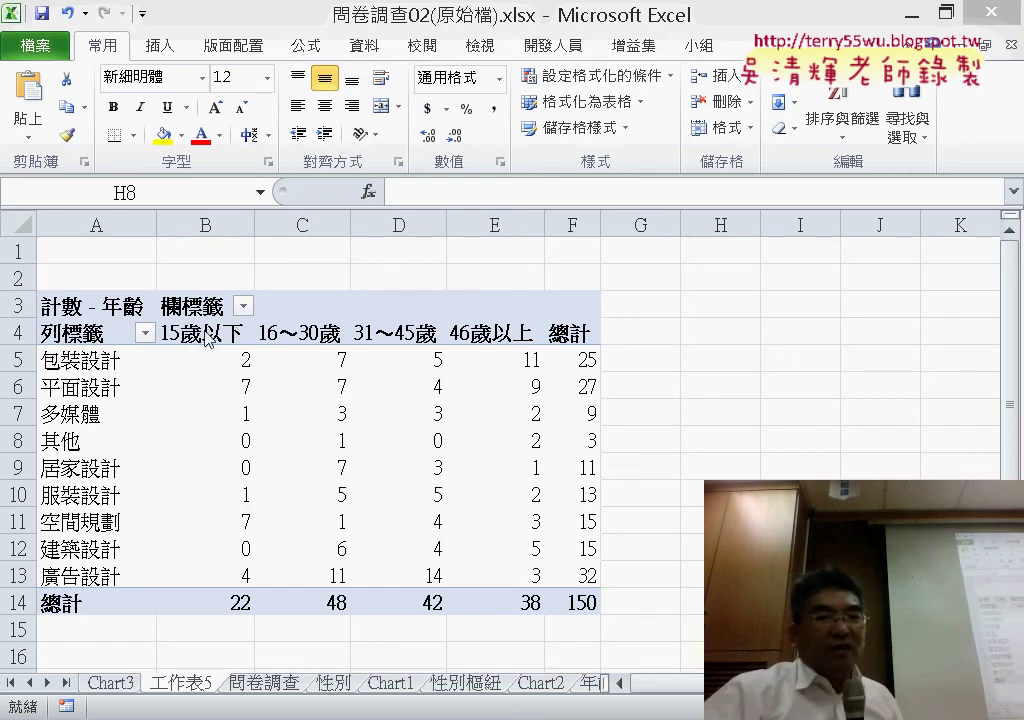
Select cell D8 in the 年齡-by-design pivot table to bring up the PivotTable Tools
click(428, 450)
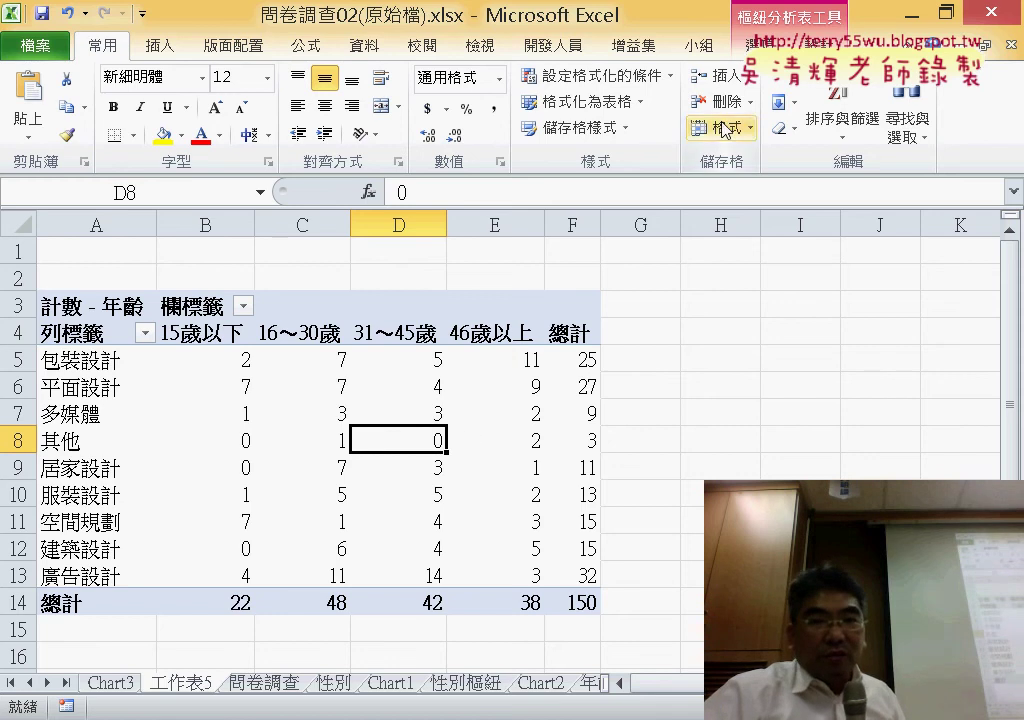
Show the PivotTable Field List and drag 性別 into the Report Filter area
click(762, 45)
click(930, 78)
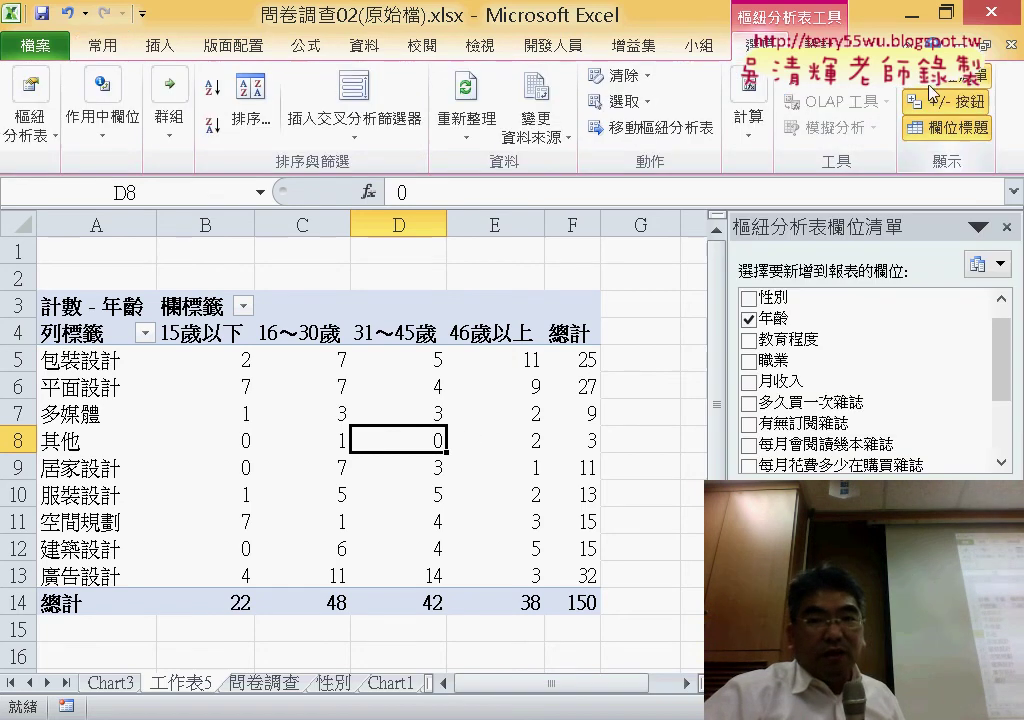
mouse_move(860, 297)
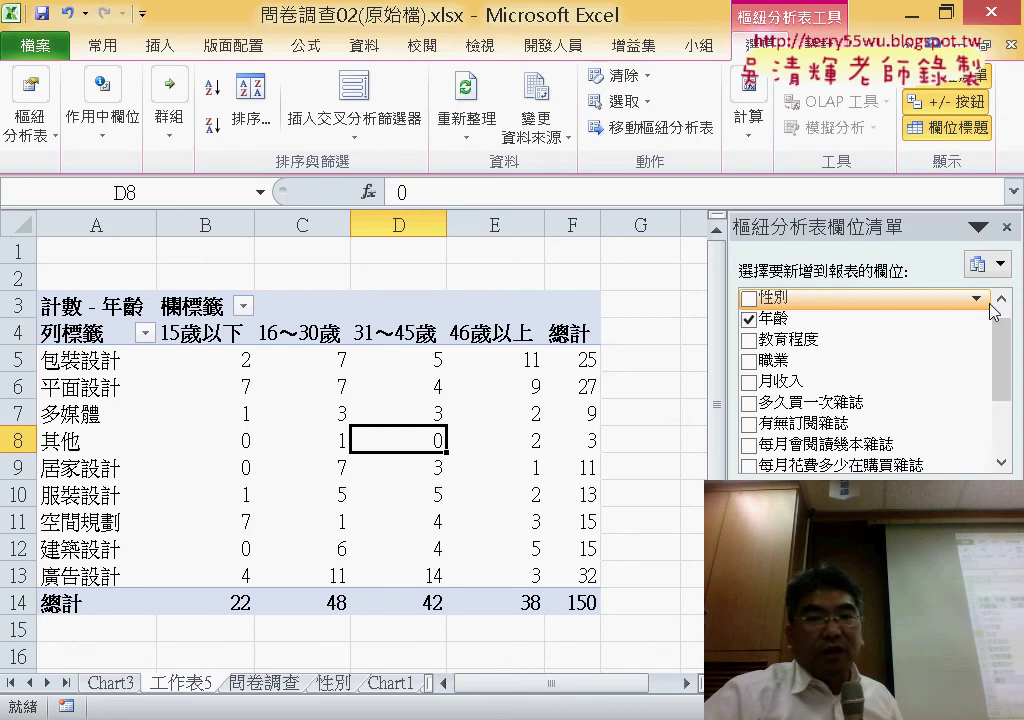
scroll(990, 310, up, 1)
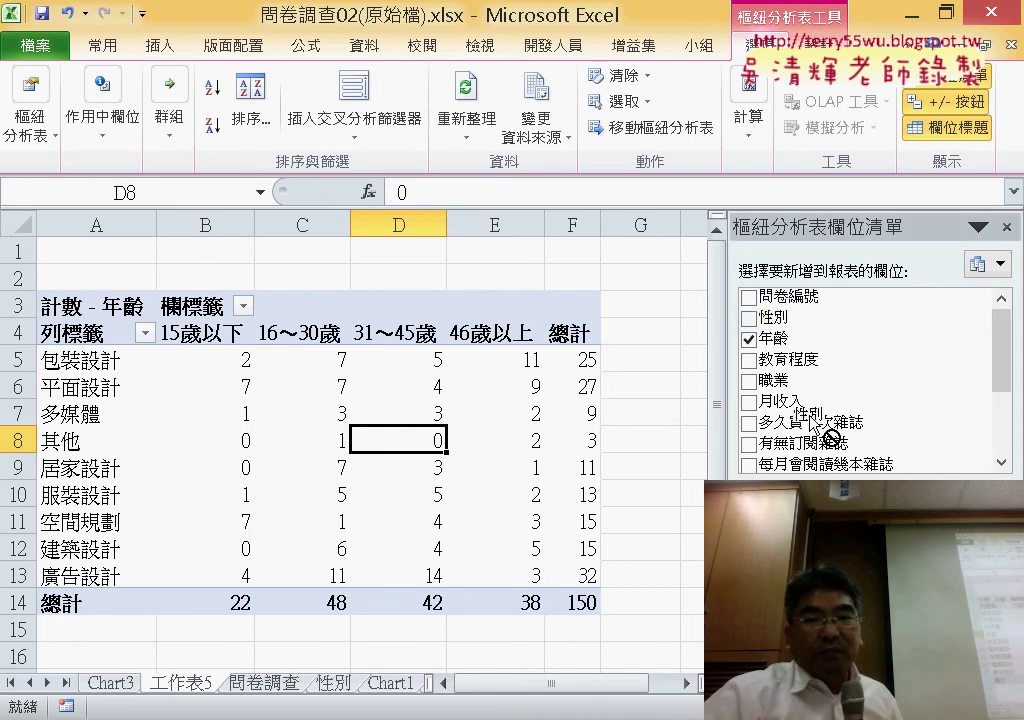
scroll(826, 318, down, 1)
drag(772, 297, 790, 560)
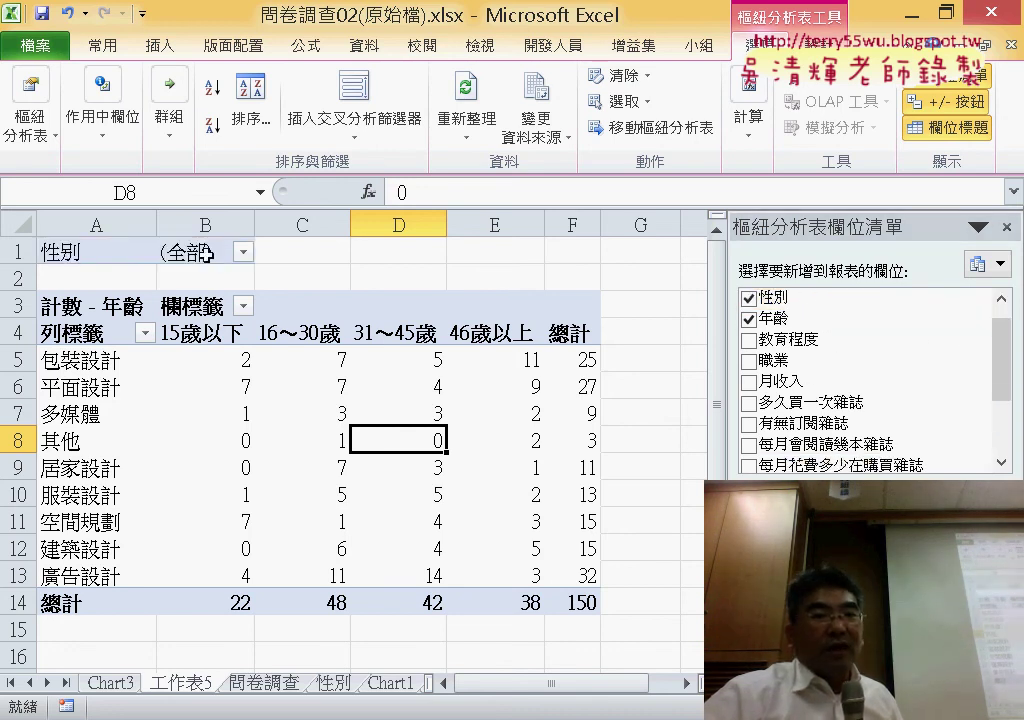
Filter 性別 to 女, then change it to 男 so the table totals 88
click(243, 254)
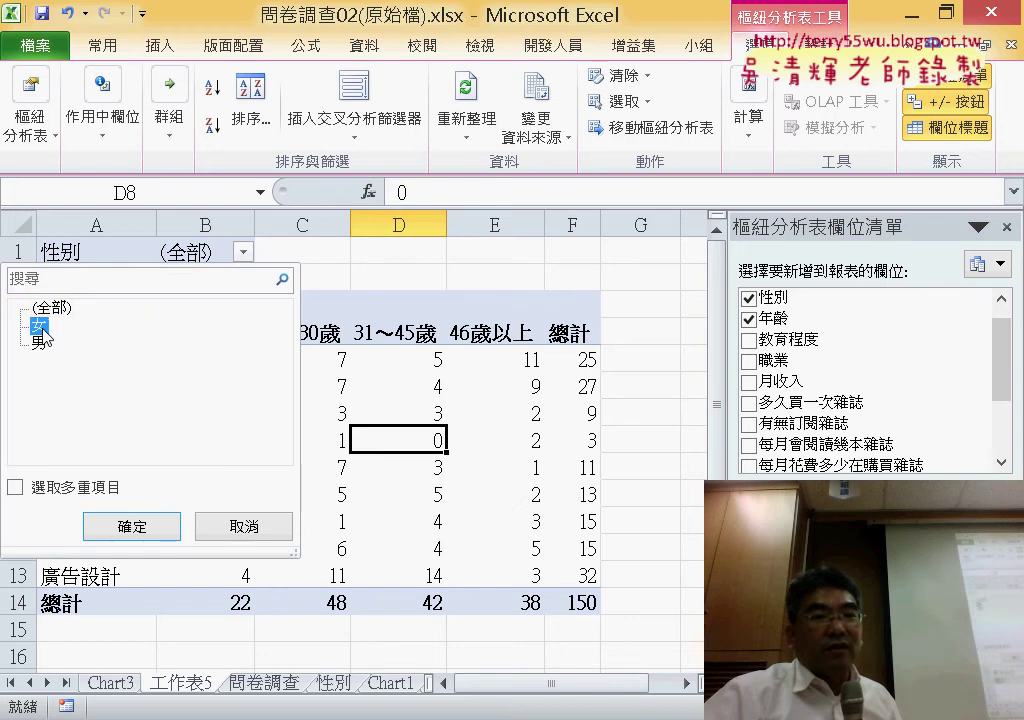
click(133, 526)
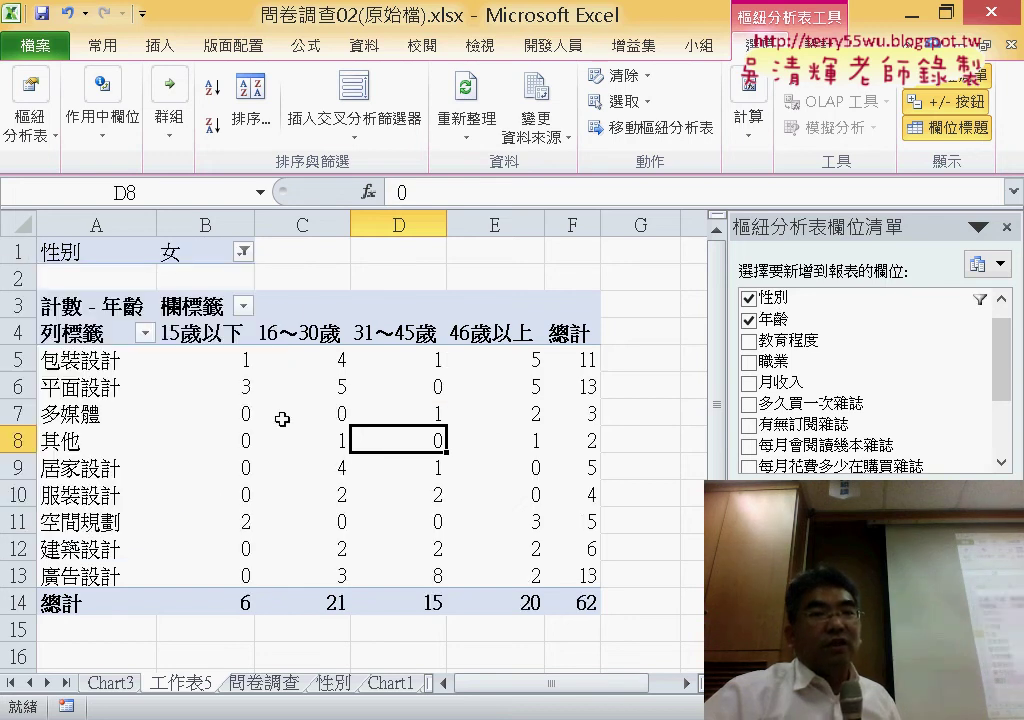
click(243, 253)
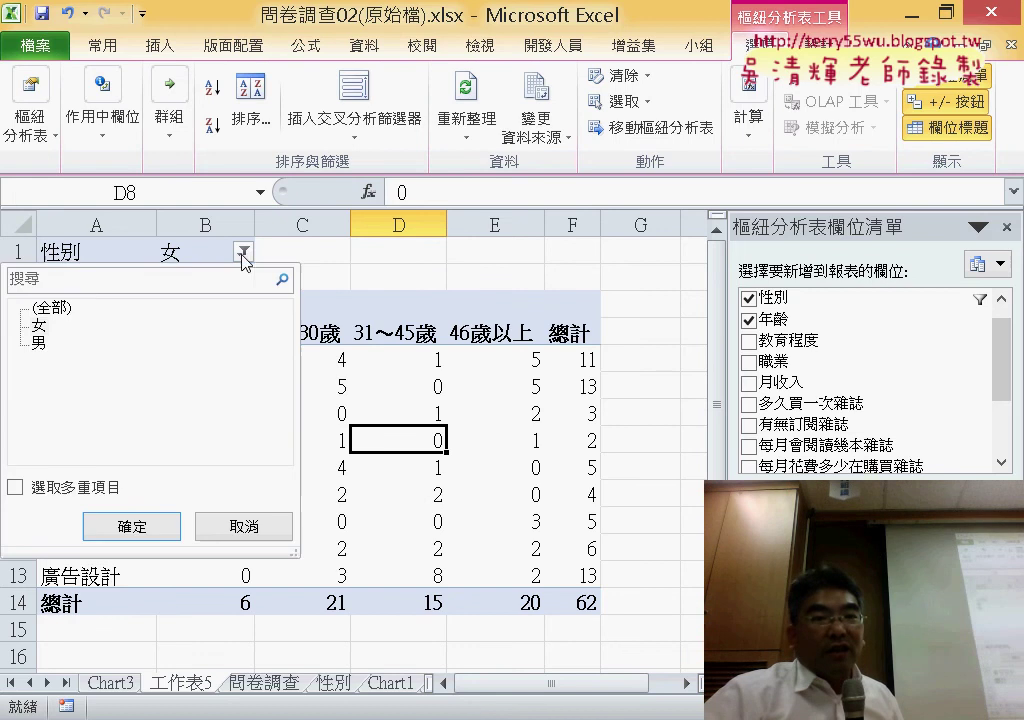
click(133, 520)
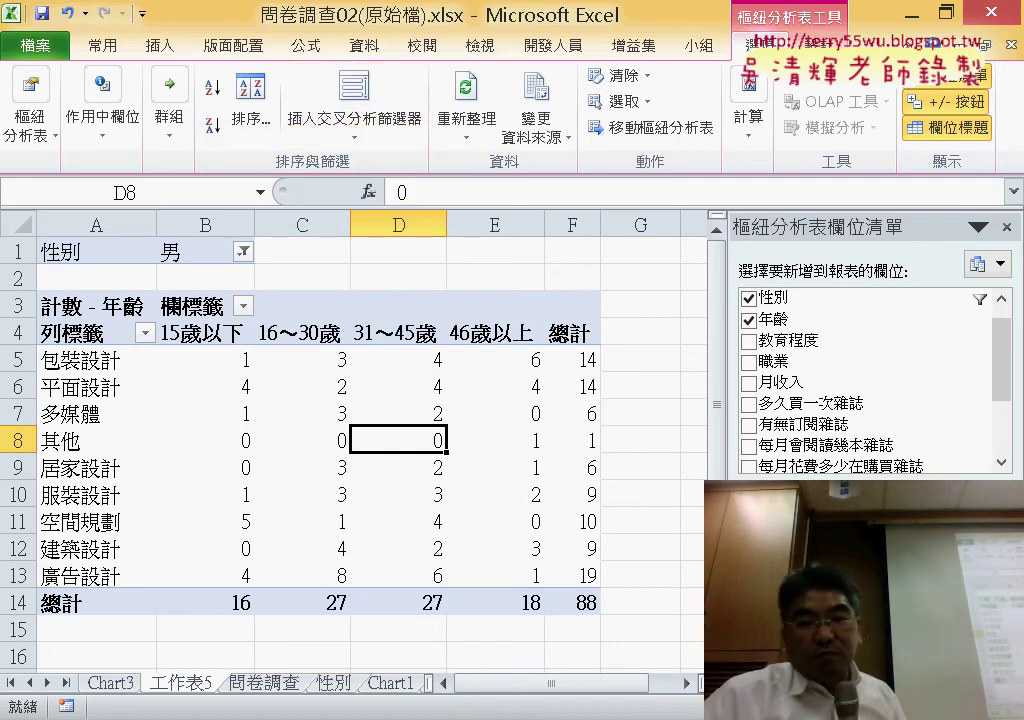
Replace the 性別 report filter with a 性別 slicer via Insert Slicer
drag(773, 297, 857, 345)
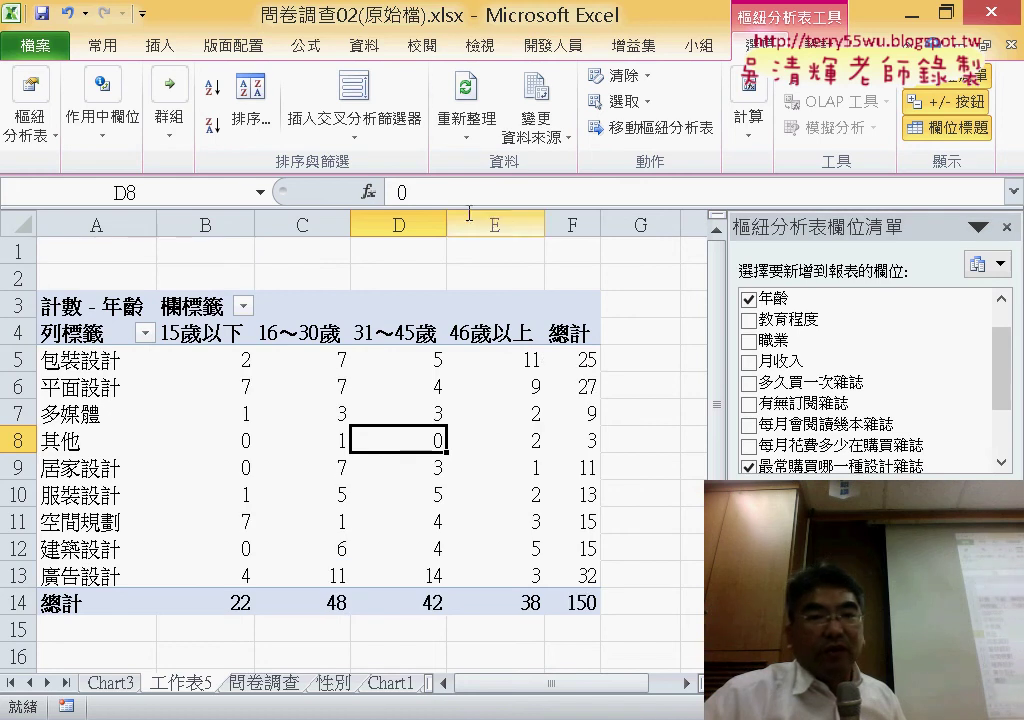
click(365, 133)
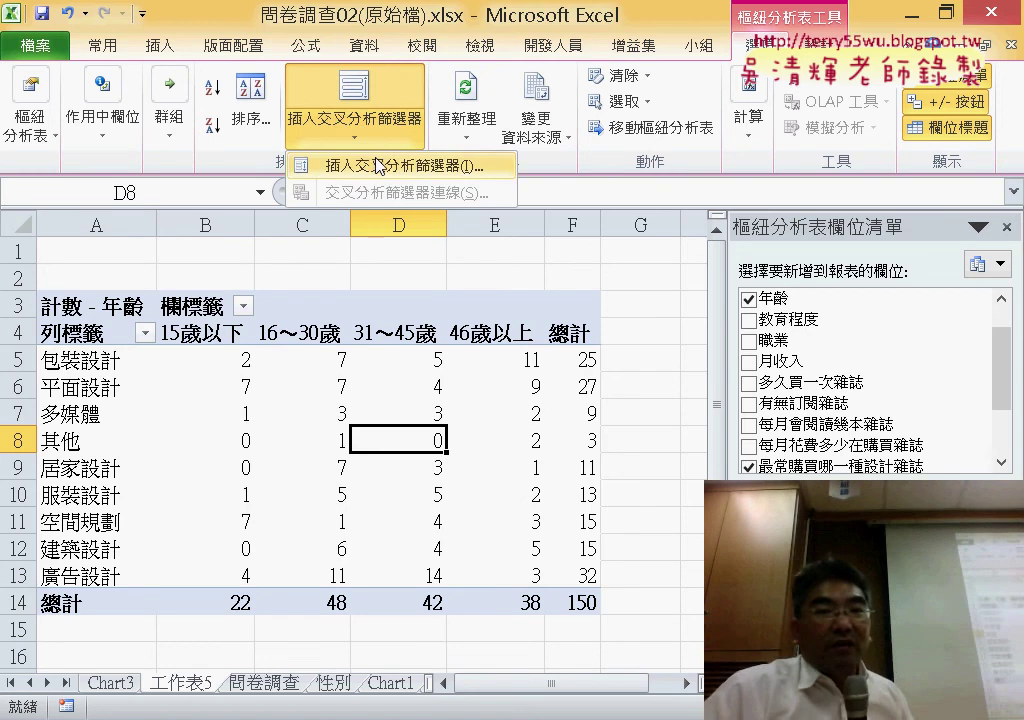
click(378, 165)
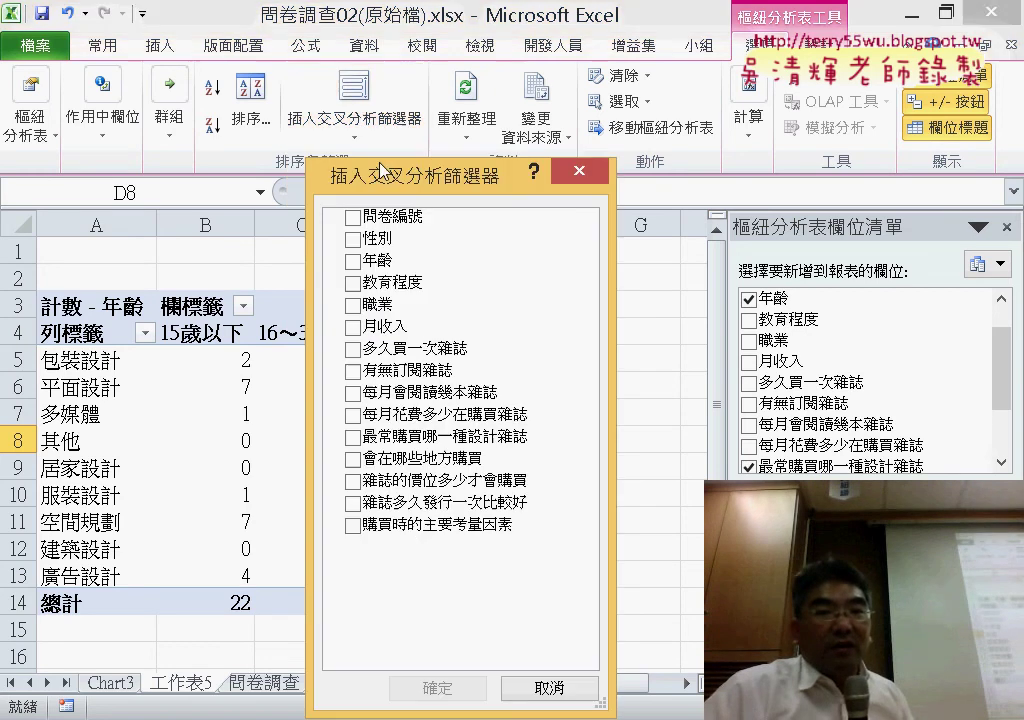
click(356, 241)
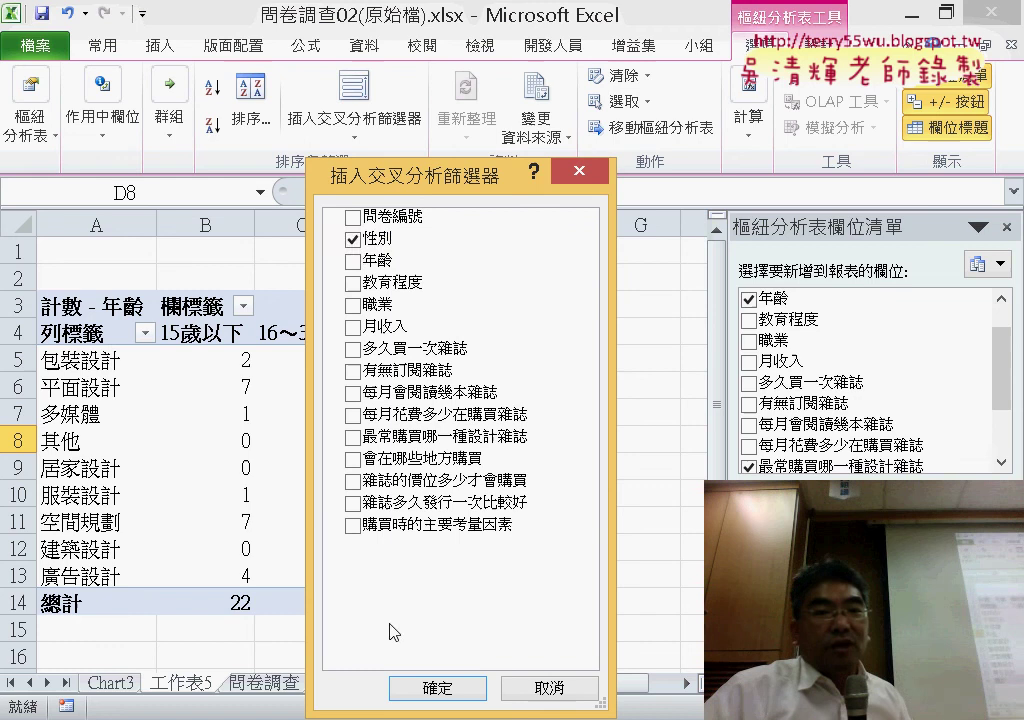
click(438, 688)
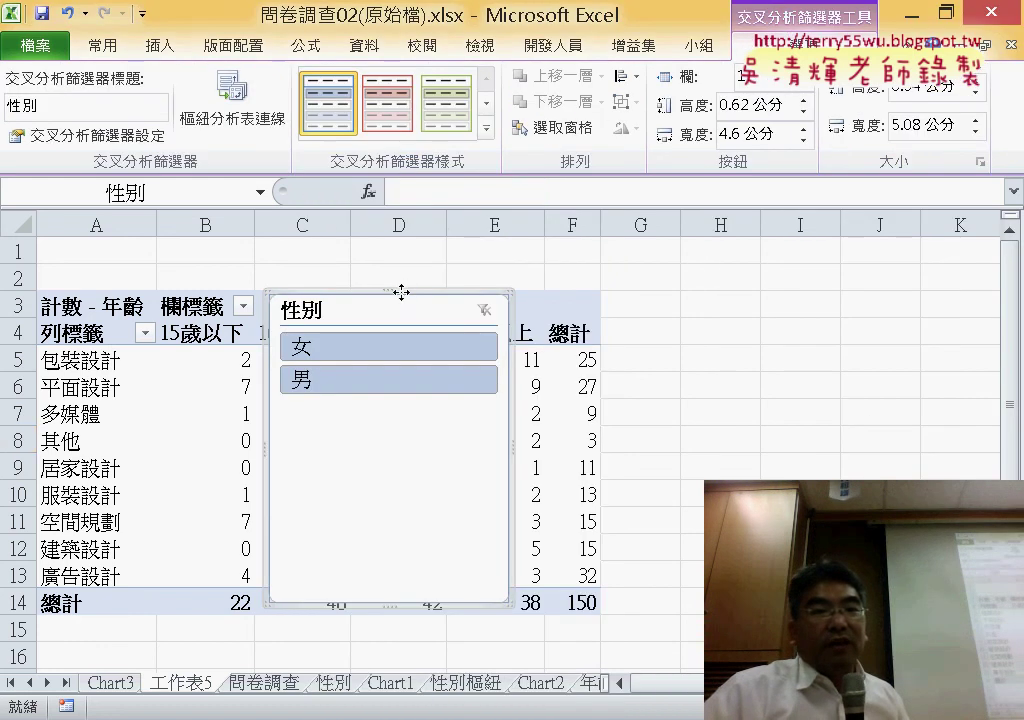
Move the 性別 slicer to columns H–J, test 女 (62) and 男 (88), then clear its filter
drag(401, 292, 779, 261)
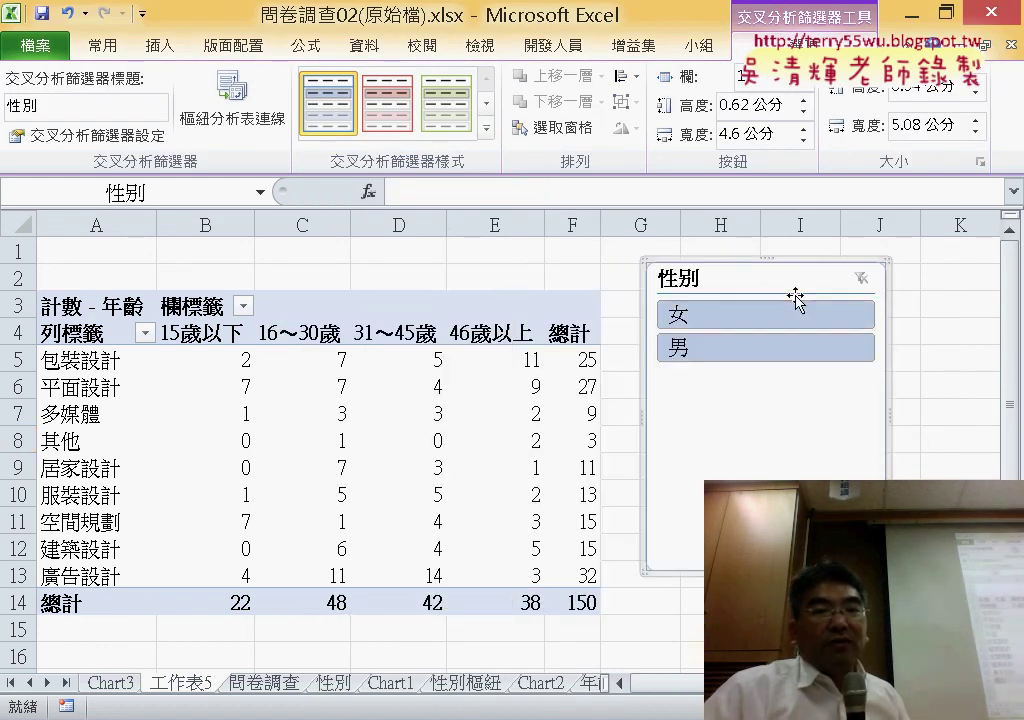
click(737, 320)
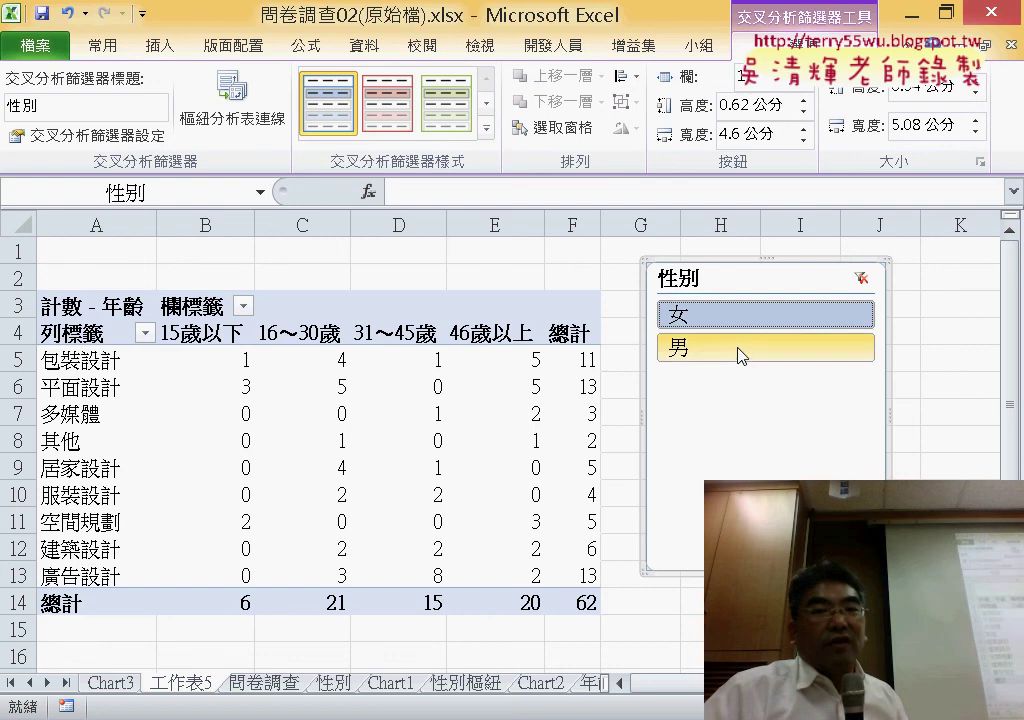
click(741, 355)
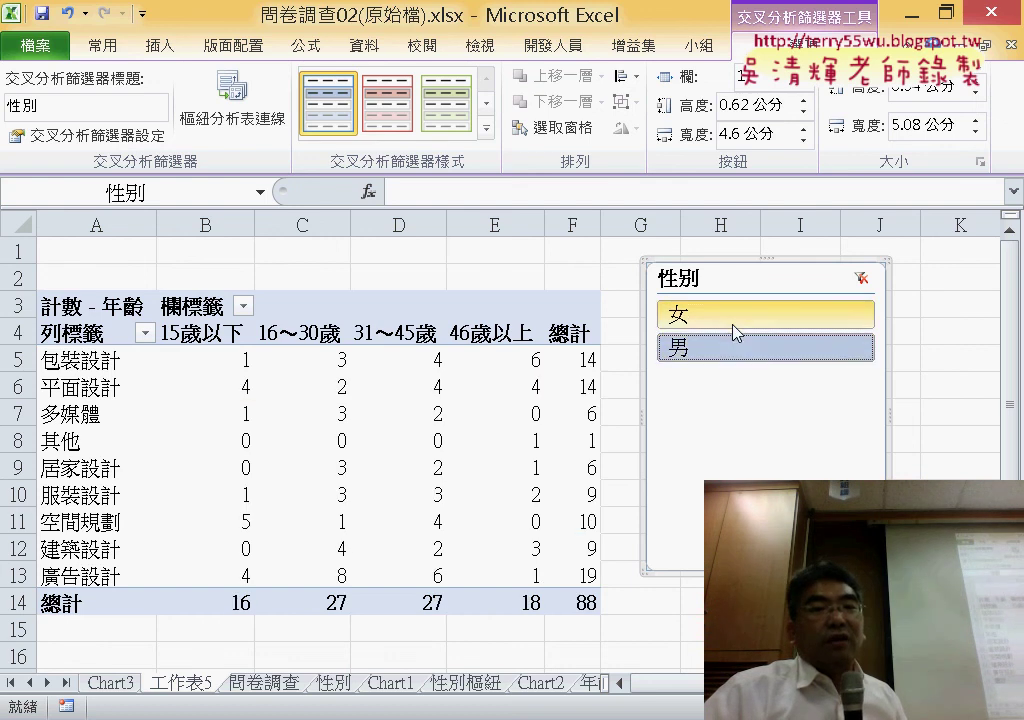
click(733, 320)
click(733, 350)
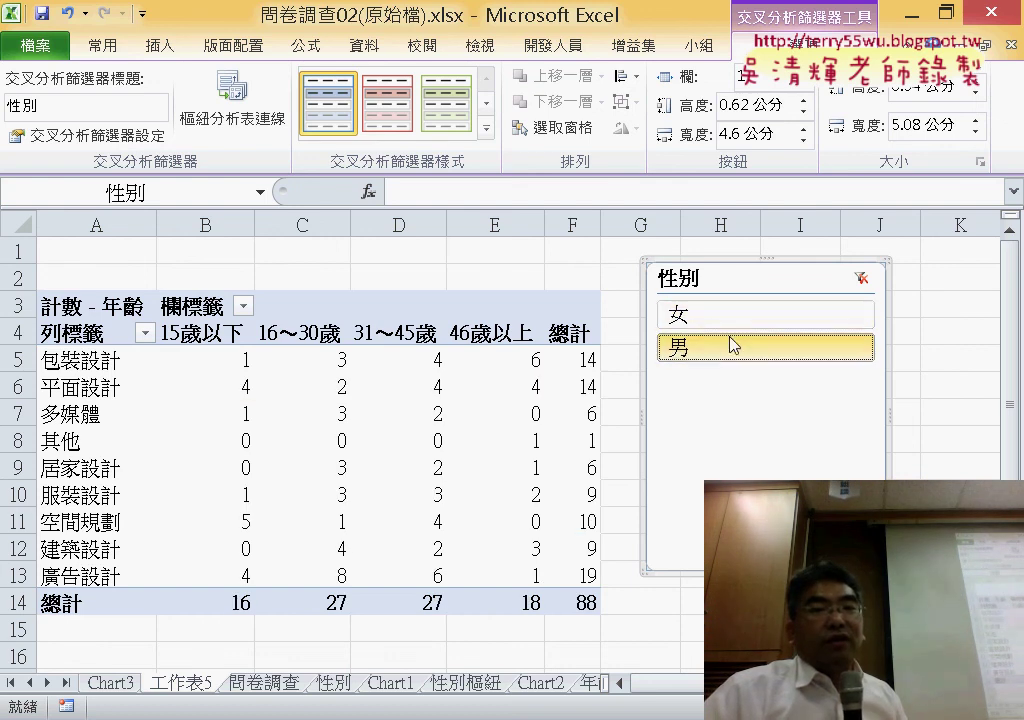
click(860, 282)
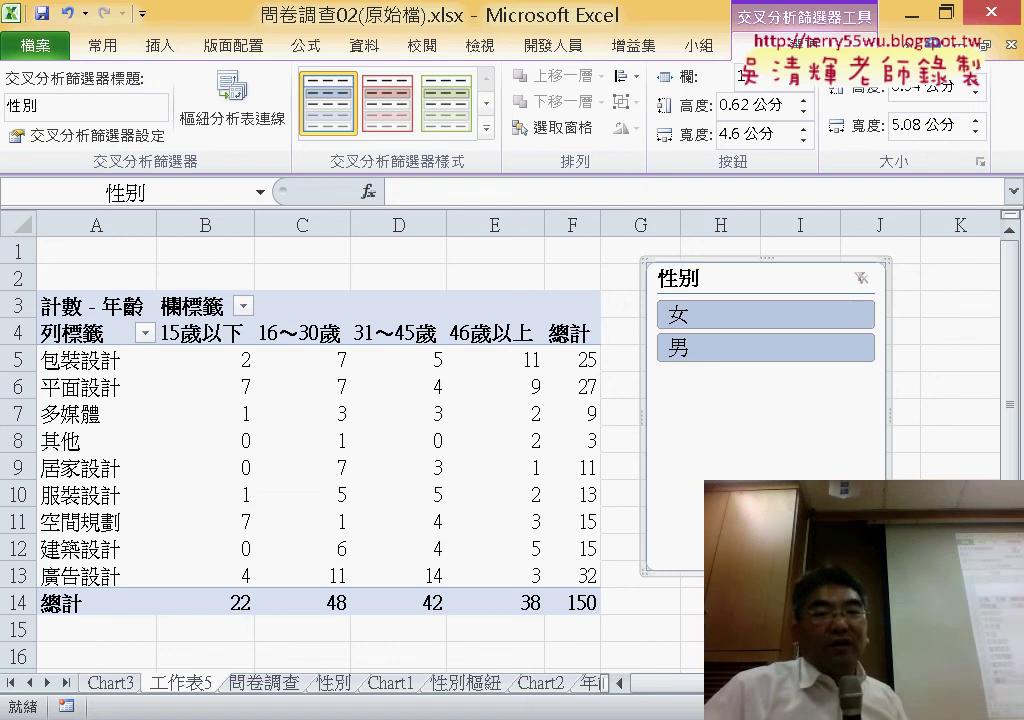
Shorten the 性別 slicer to fit its buttons and style it green Slicer Style Light 6
mouse_move(766, 572)
mouse_down()
mouse_move(766, 383)
mouse_move(764, 556)
mouse_up()
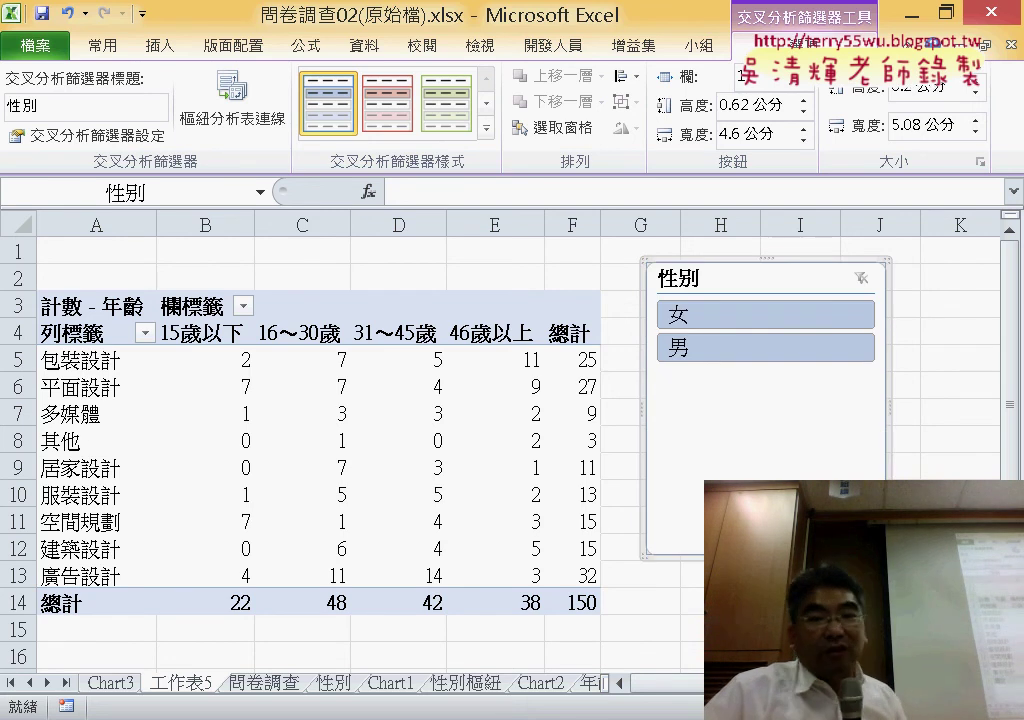
drag(764, 556, 766, 388)
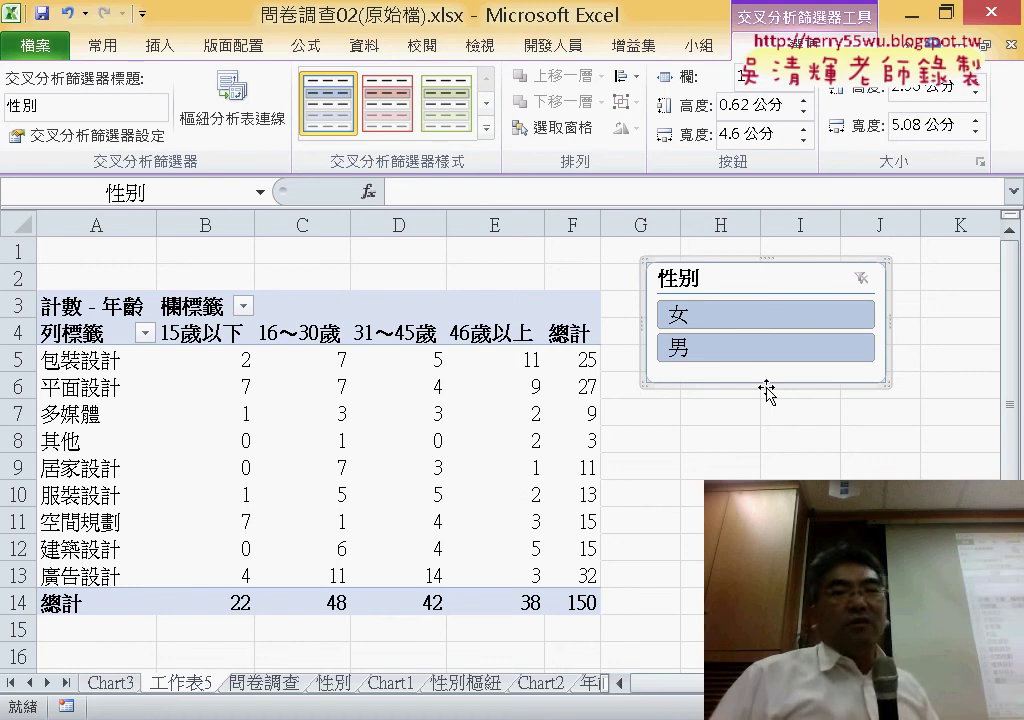
click(487, 133)
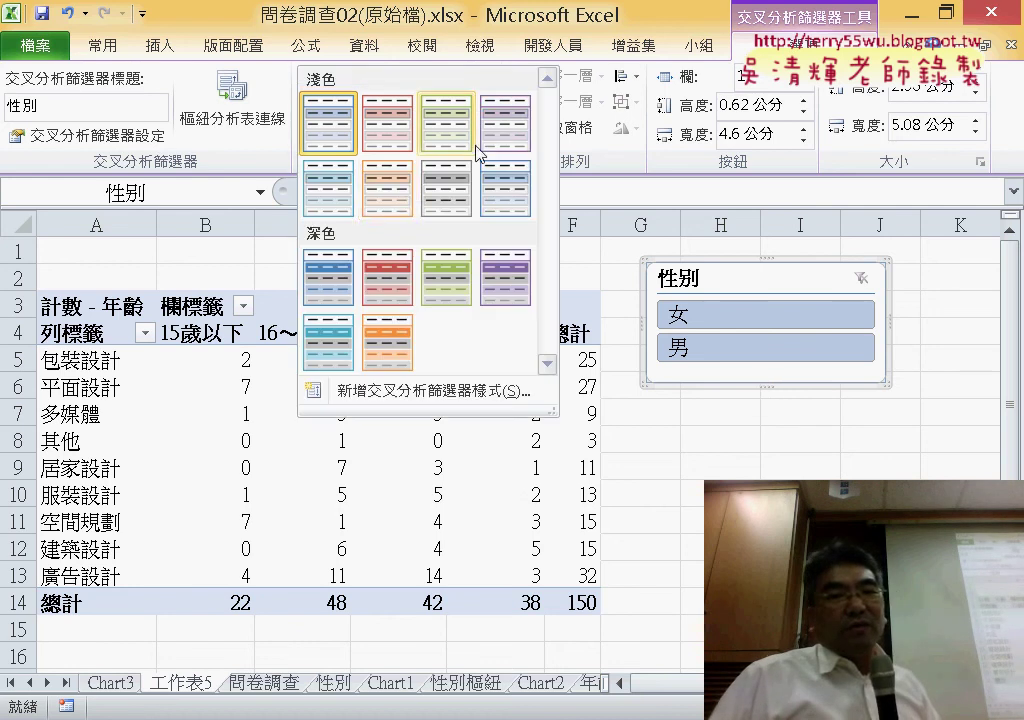
click(393, 210)
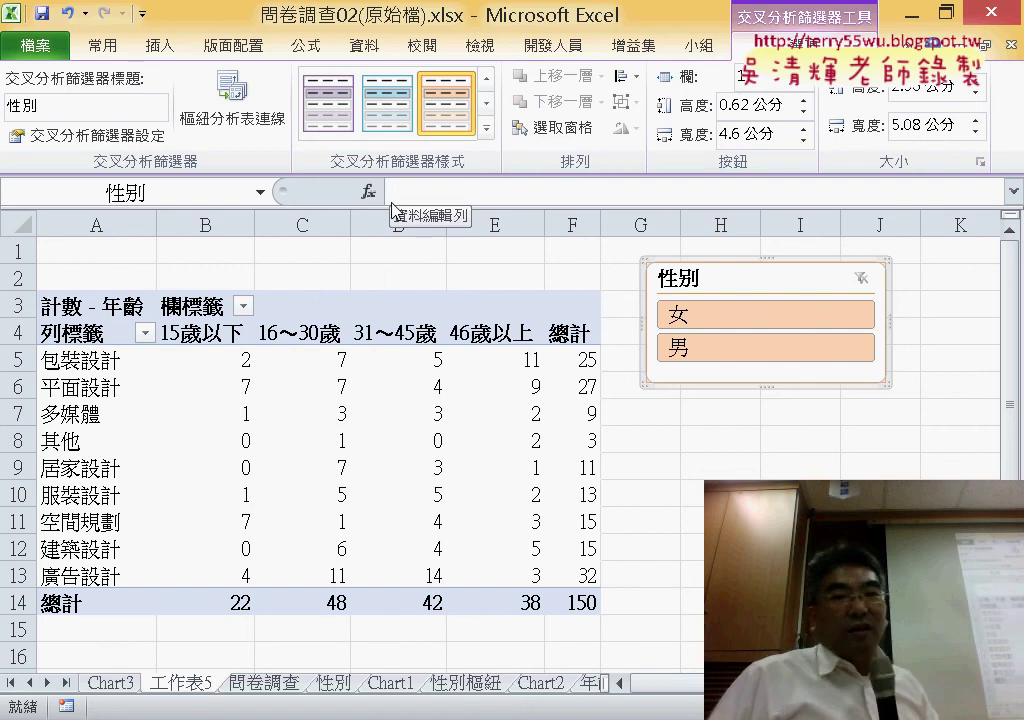
click(486, 129)
click(457, 126)
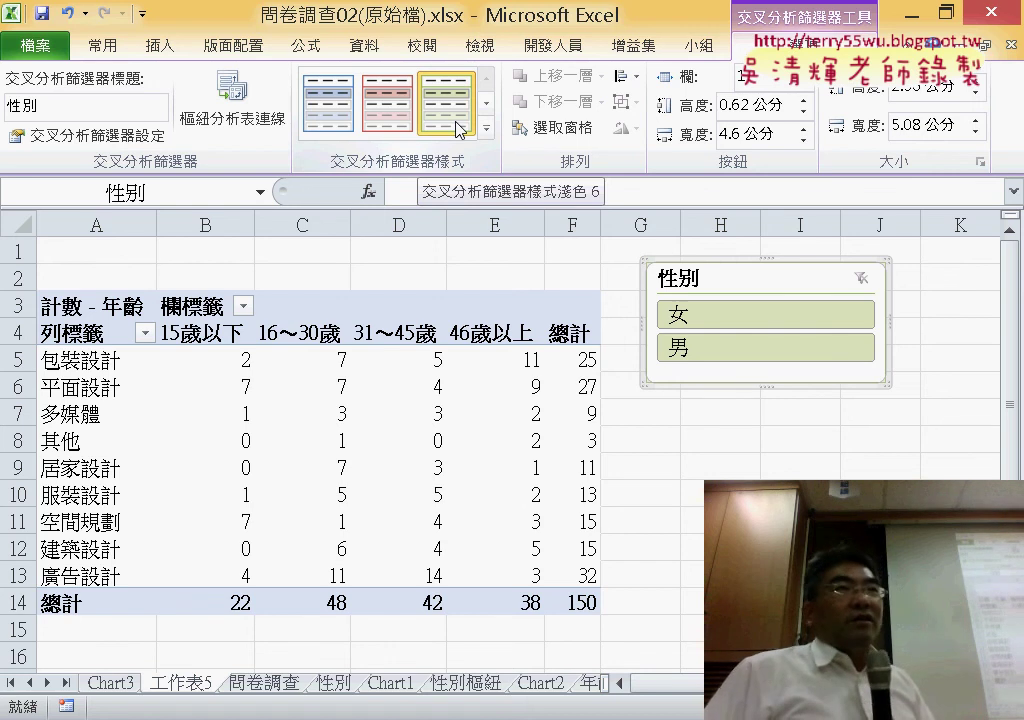
click(400, 440)
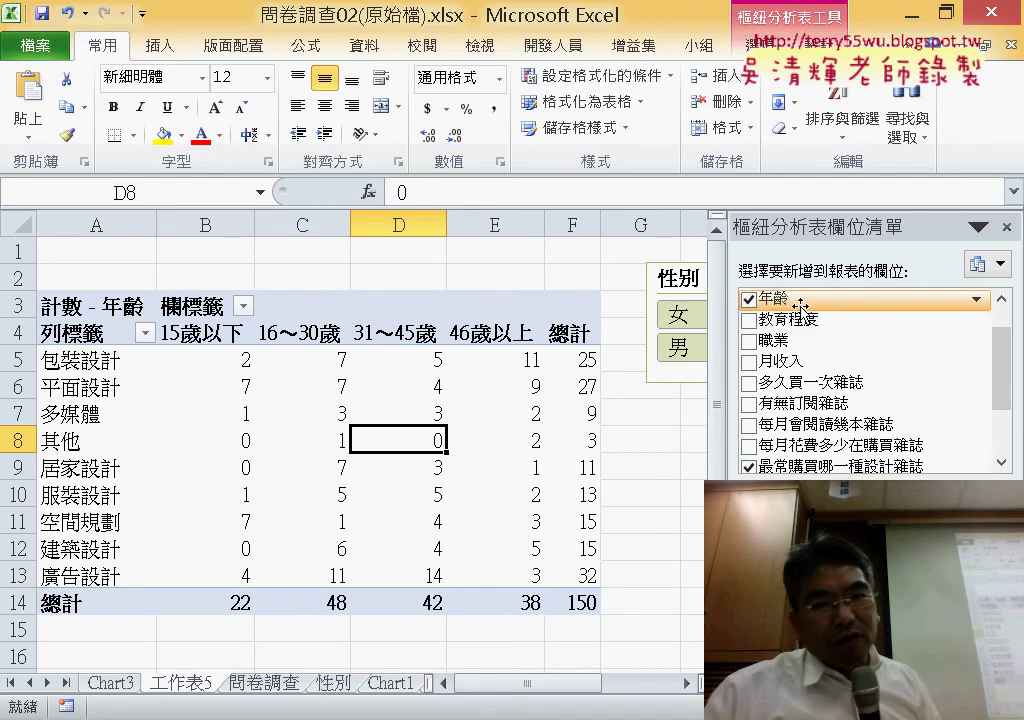
drag(798, 299, 797, 318)
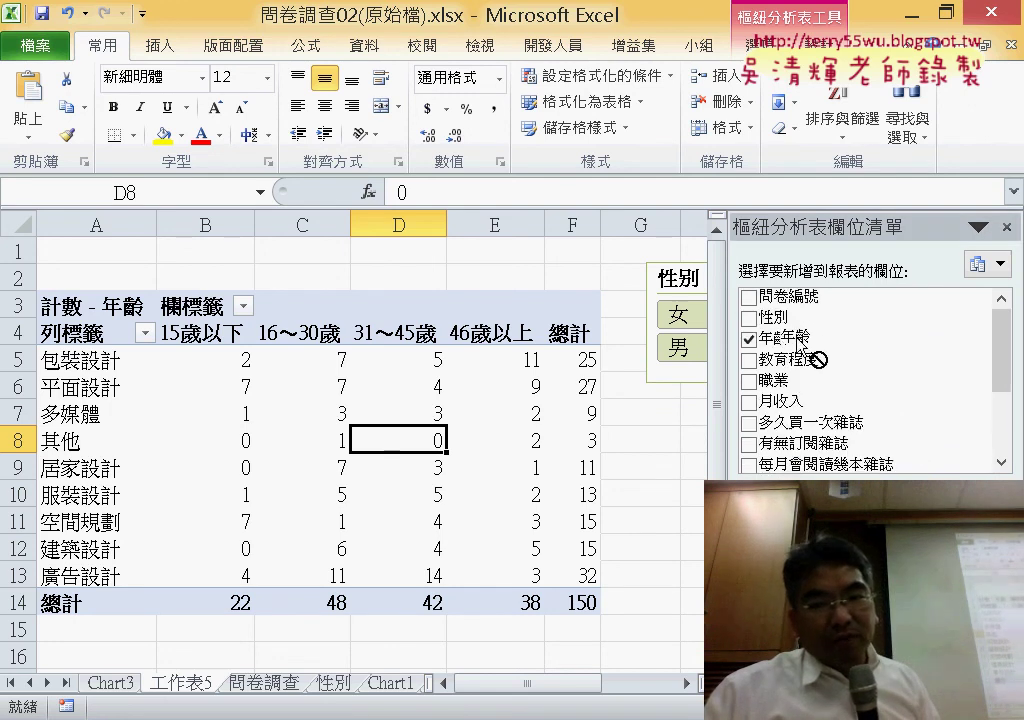
Add 性別 and 教育程度 report filters, remove both again, and deselect the pivot table
drag(797, 318, 811, 389)
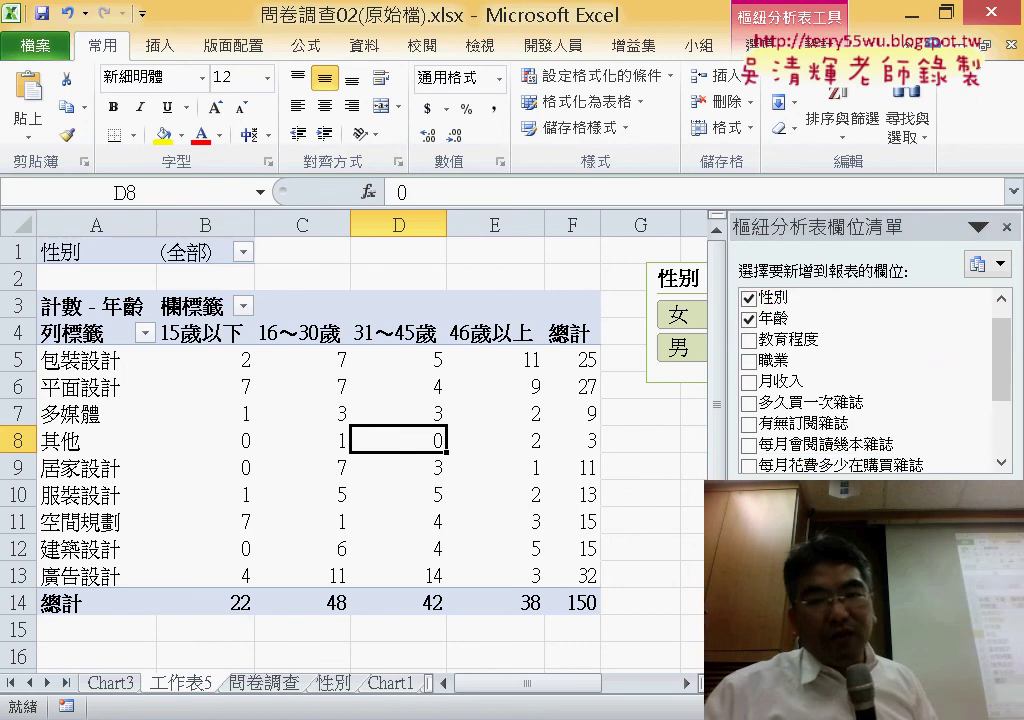
drag(800, 340, 790, 540)
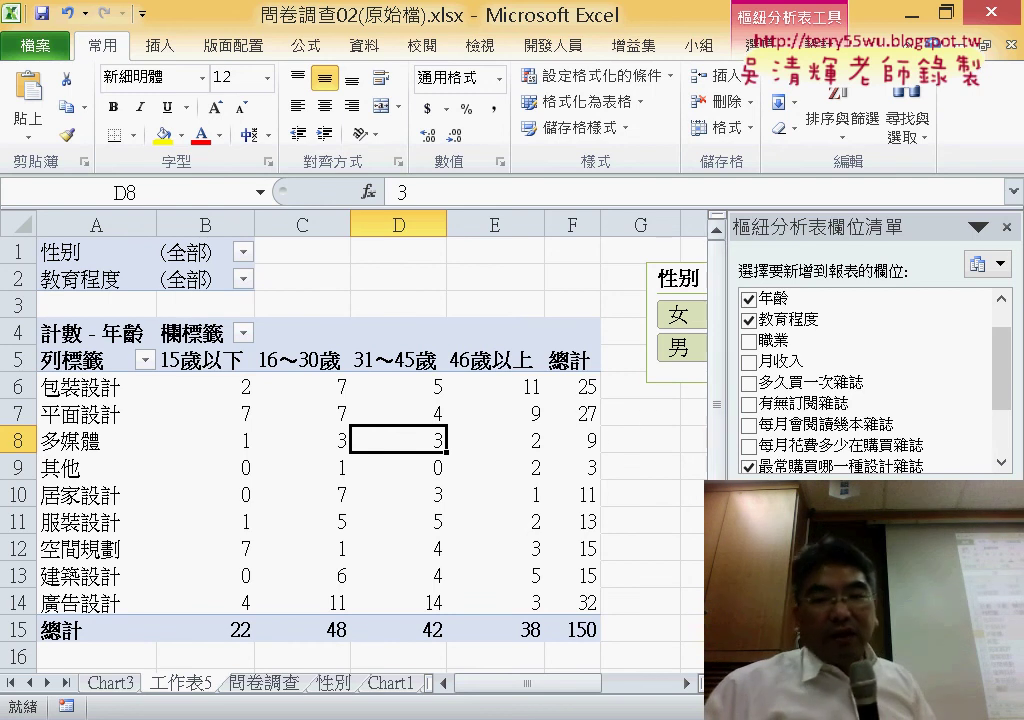
drag(790, 540, 820, 390)
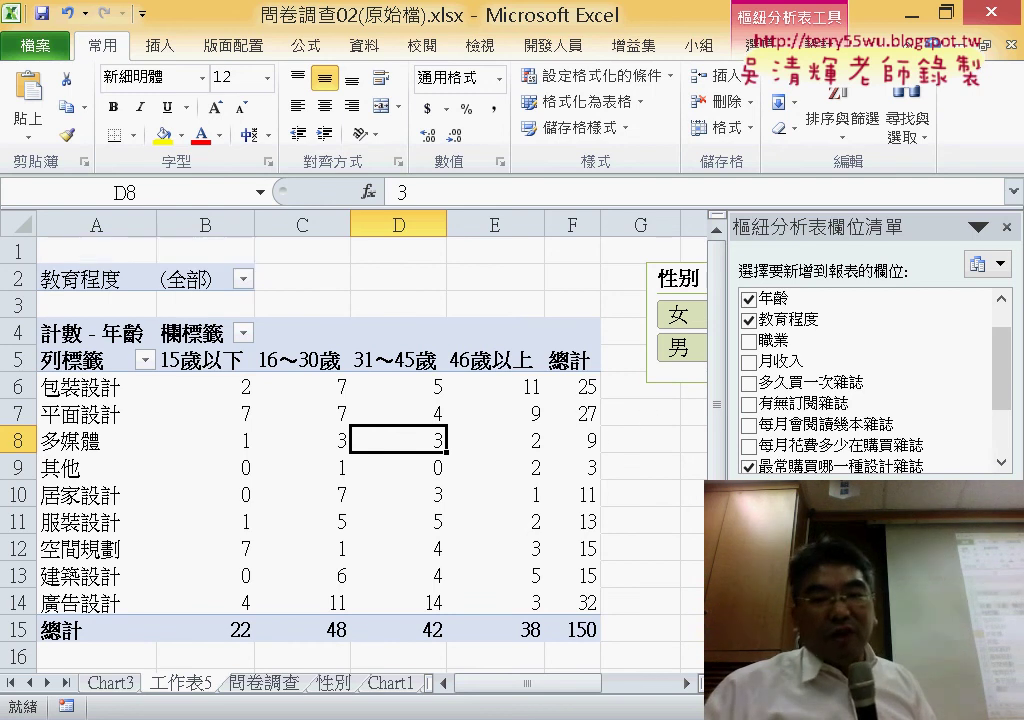
click(748, 319)
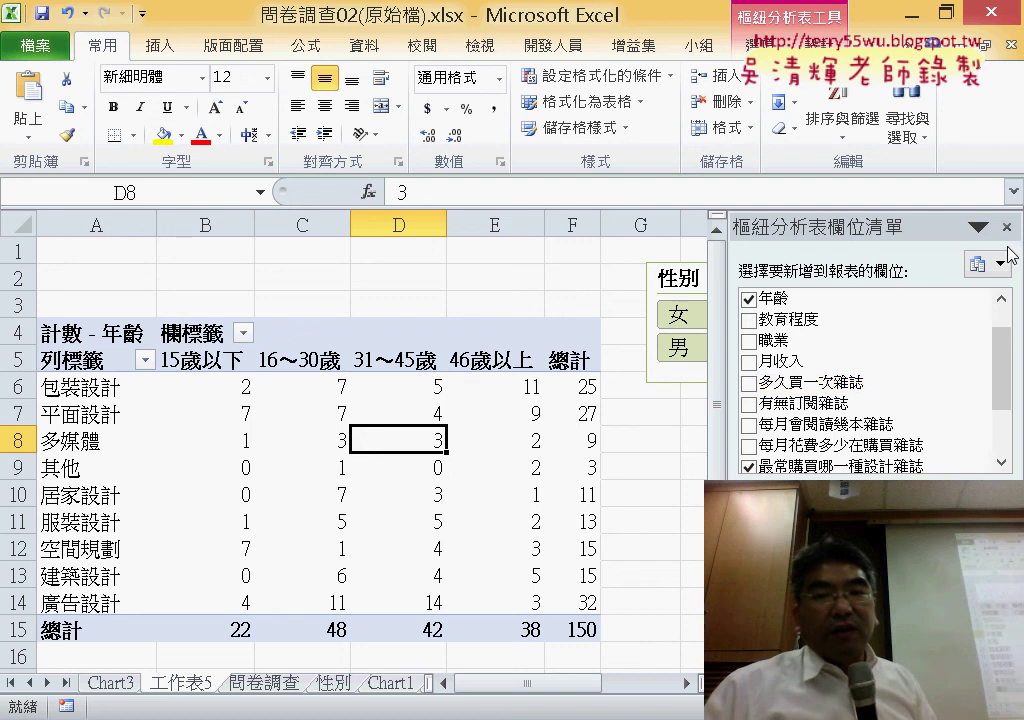
click(588, 273)
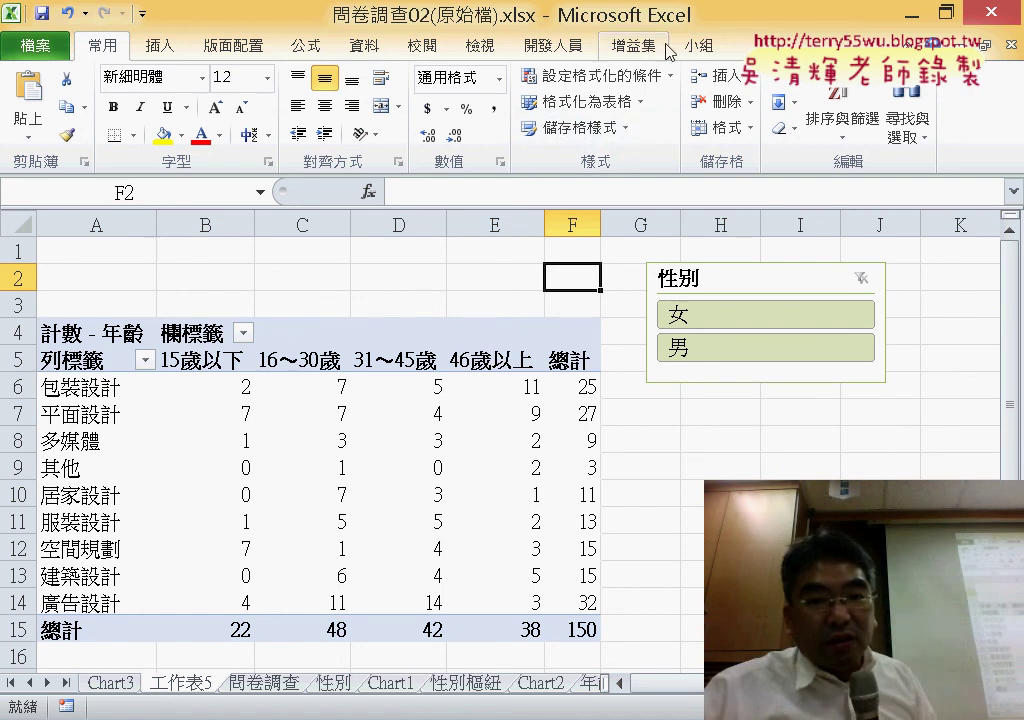
Insert a 教育程度 slicer and position it below the 性別 slicer
click(478, 494)
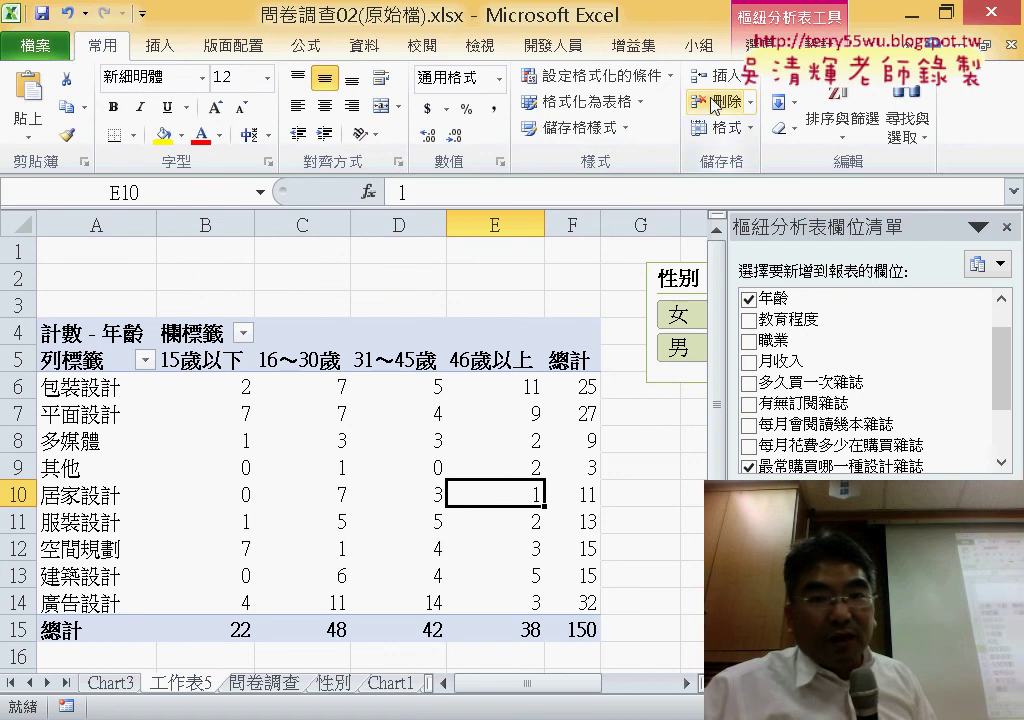
click(765, 45)
click(352, 100)
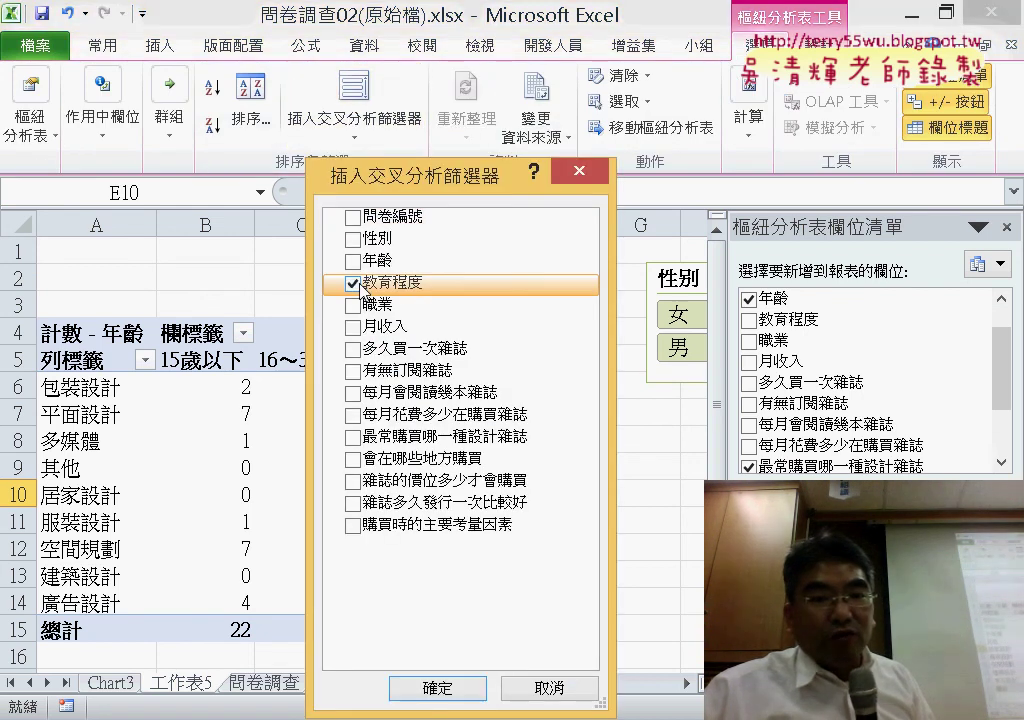
click(443, 688)
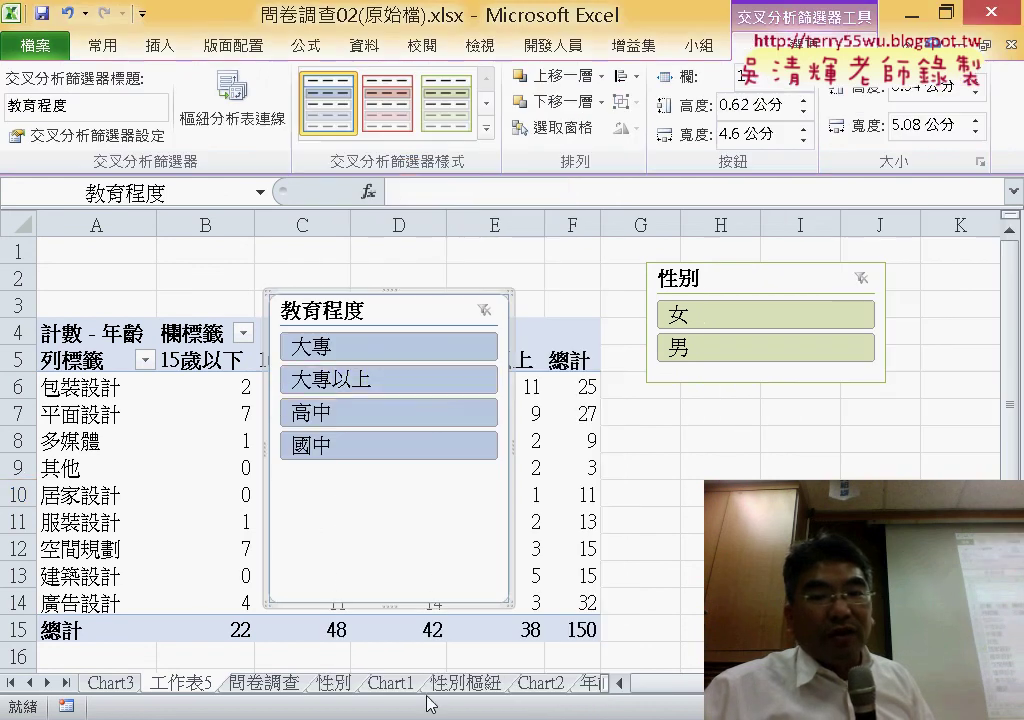
mouse_move(398, 296)
mouse_down()
mouse_move(775, 396)
mouse_move(766, 497)
mouse_move(750, 397)
mouse_up()
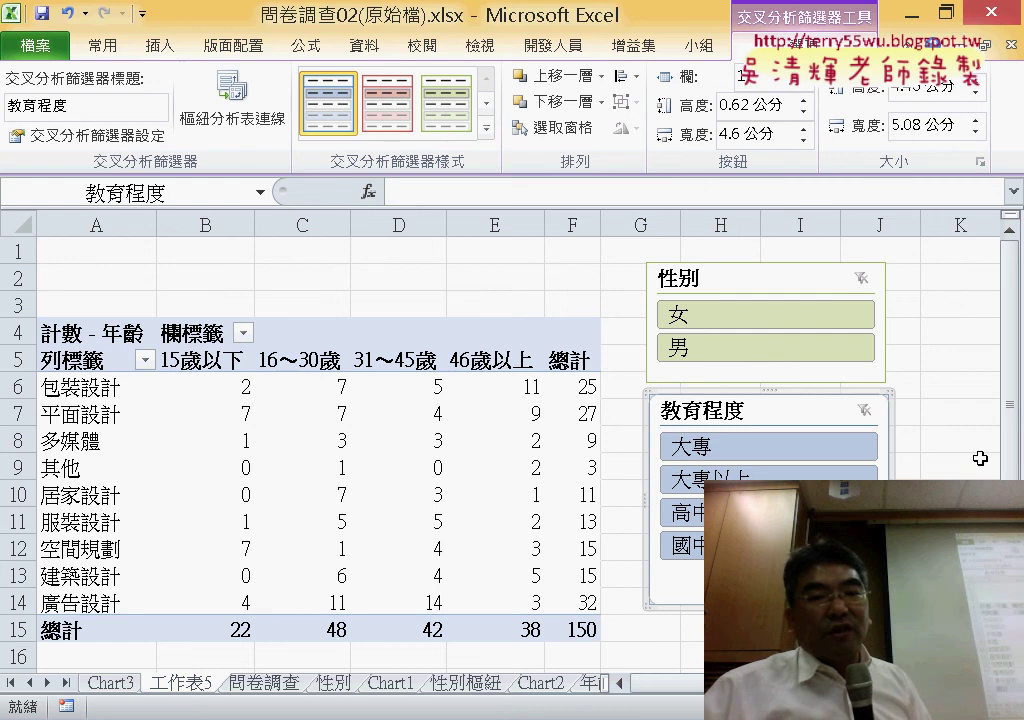
Filter the pivot through 大專, 大專以上 and 高中, ending on 國中 only
click(745, 457)
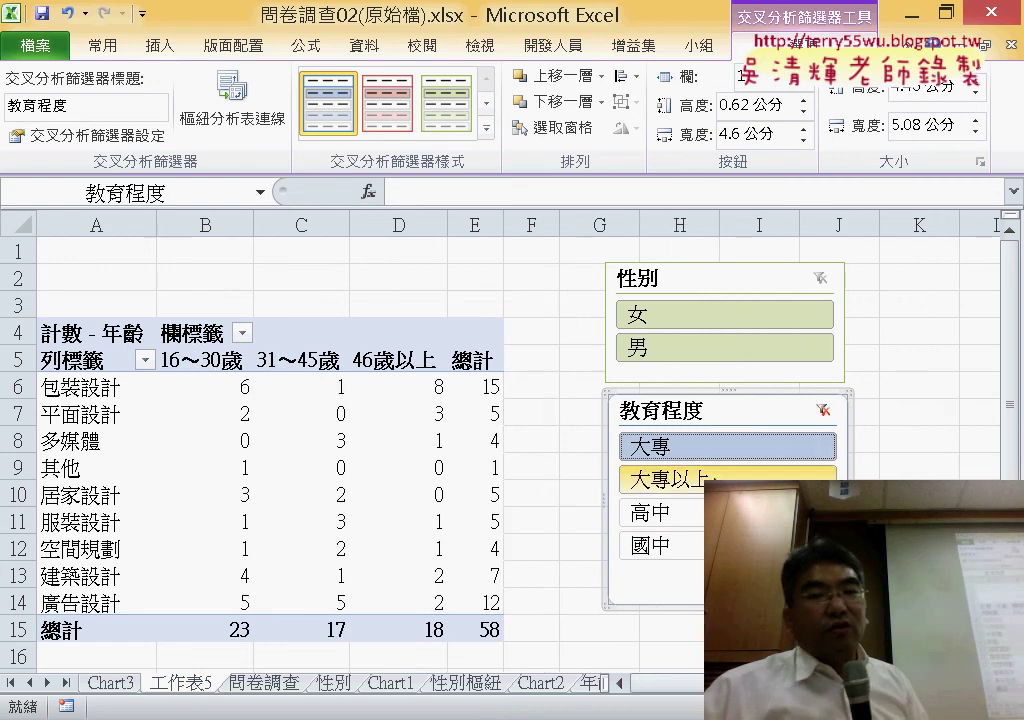
click(745, 480)
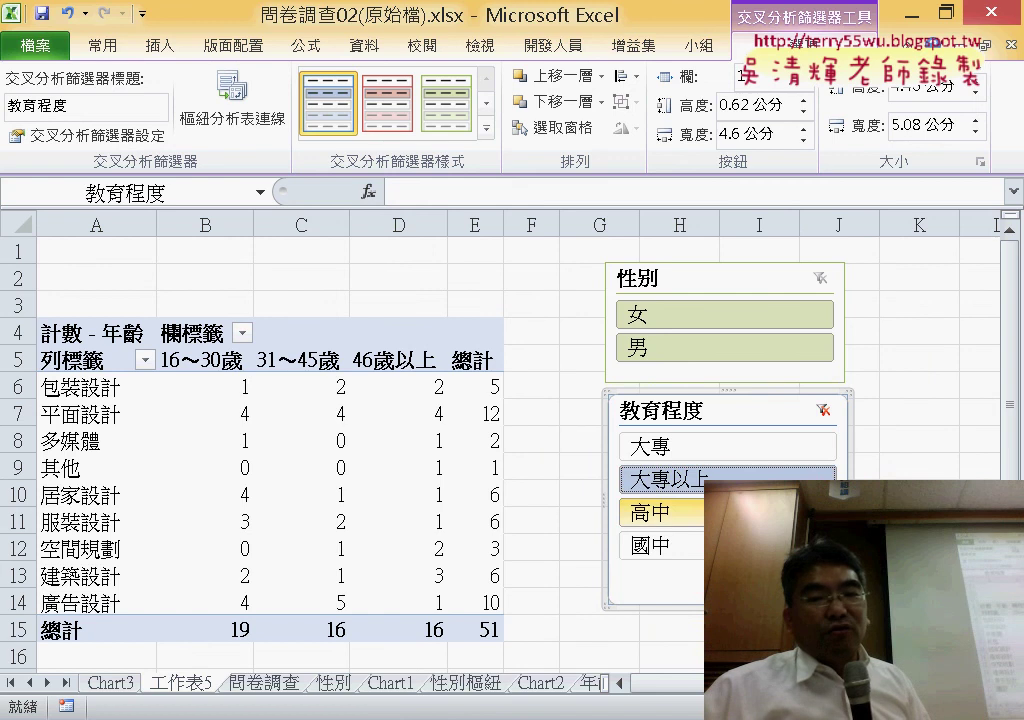
click(650, 512)
click(650, 545)
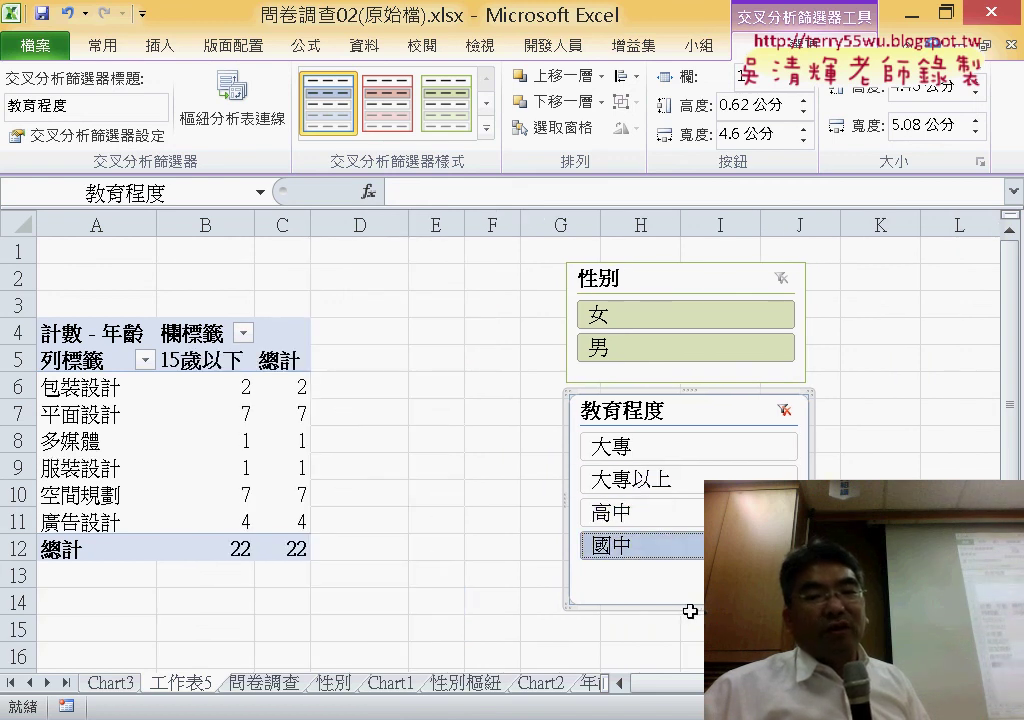
Shorten the 教育程度 slicer and apply a purple slicer style after trying red
drag(692, 606, 692, 582)
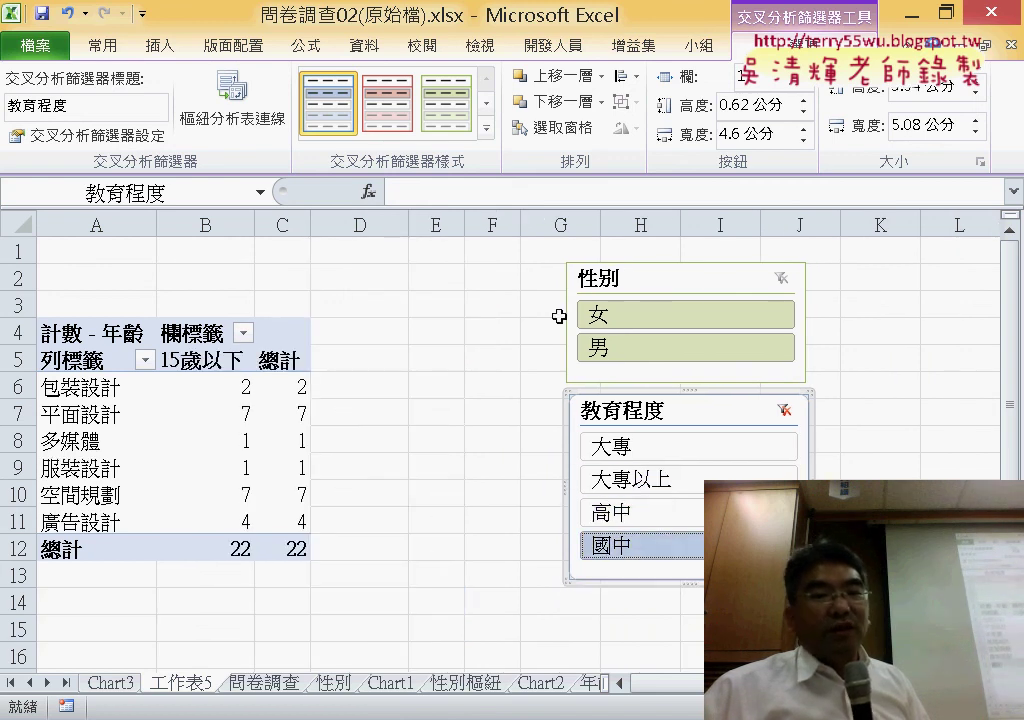
click(486, 128)
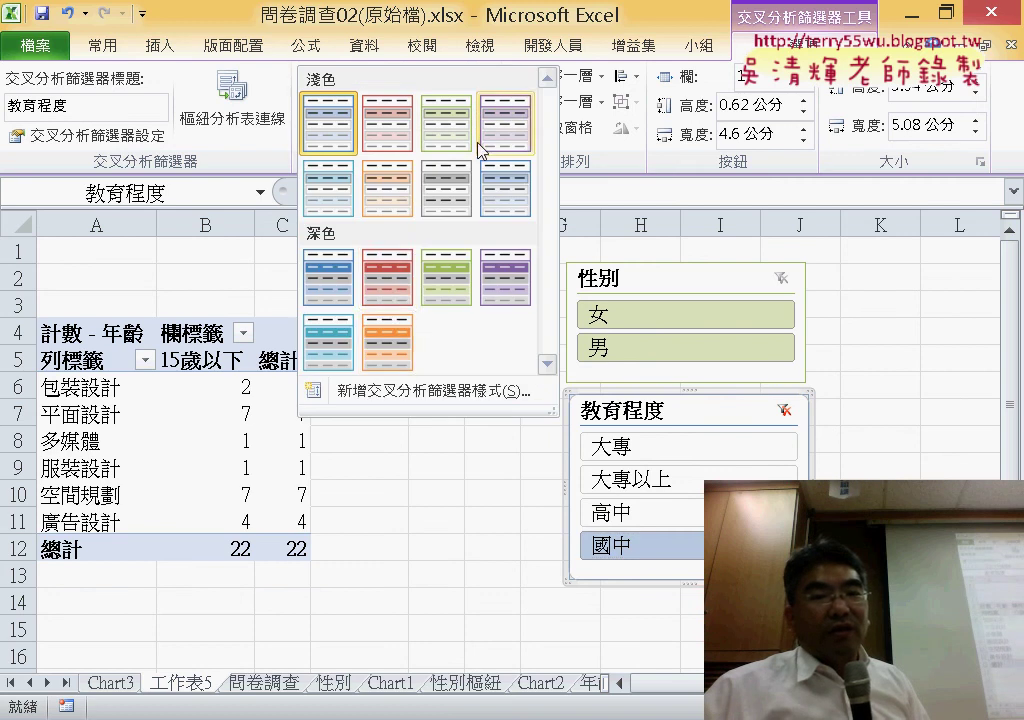
click(389, 286)
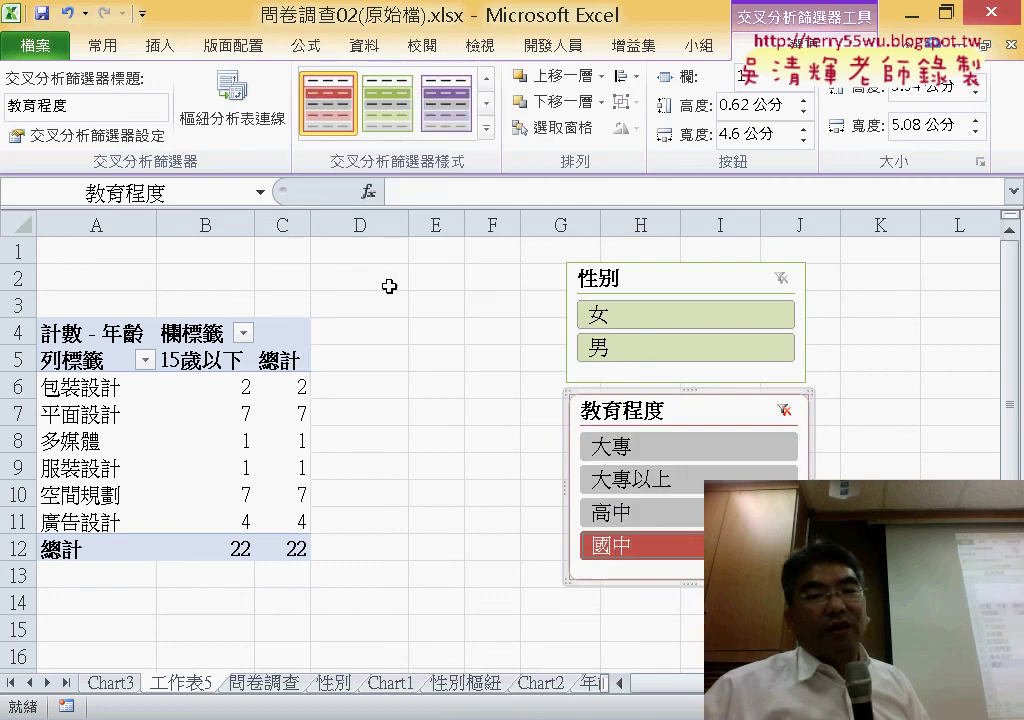
click(486, 128)
click(499, 286)
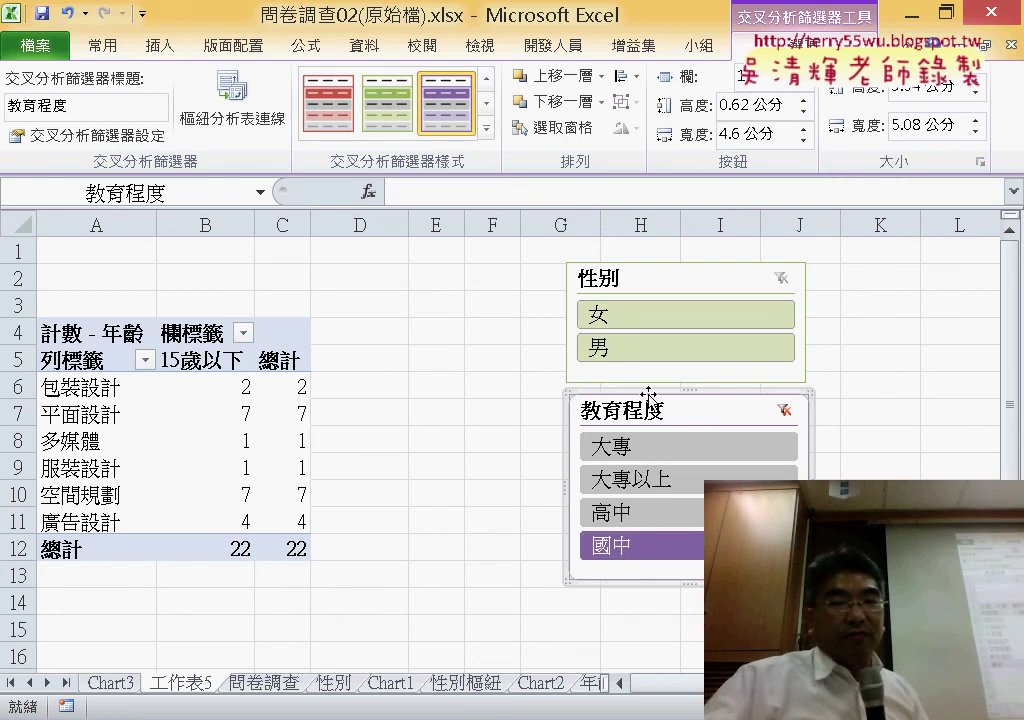
Delete the 教育程度 slicer so the pivot table returns to all 150 respondents
key(Delete)
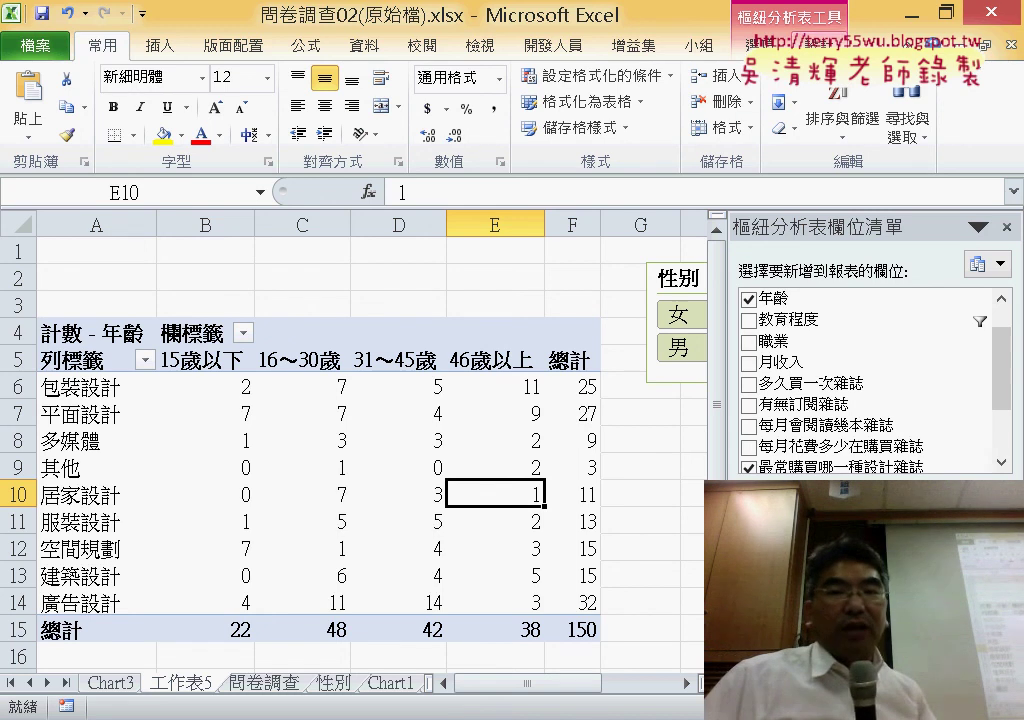
Dismiss the Insert Slicer menu and switch to PowerPoint slide 114 of EXCEL樞紐分析基礎班講義2.pptx
click(762, 46)
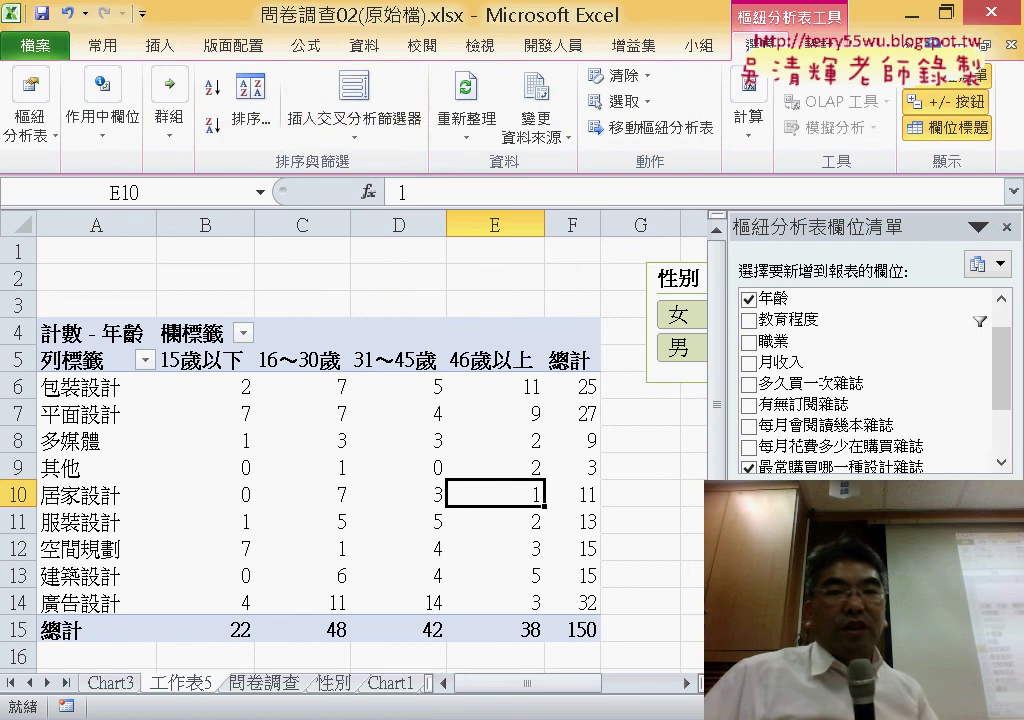
click(355, 144)
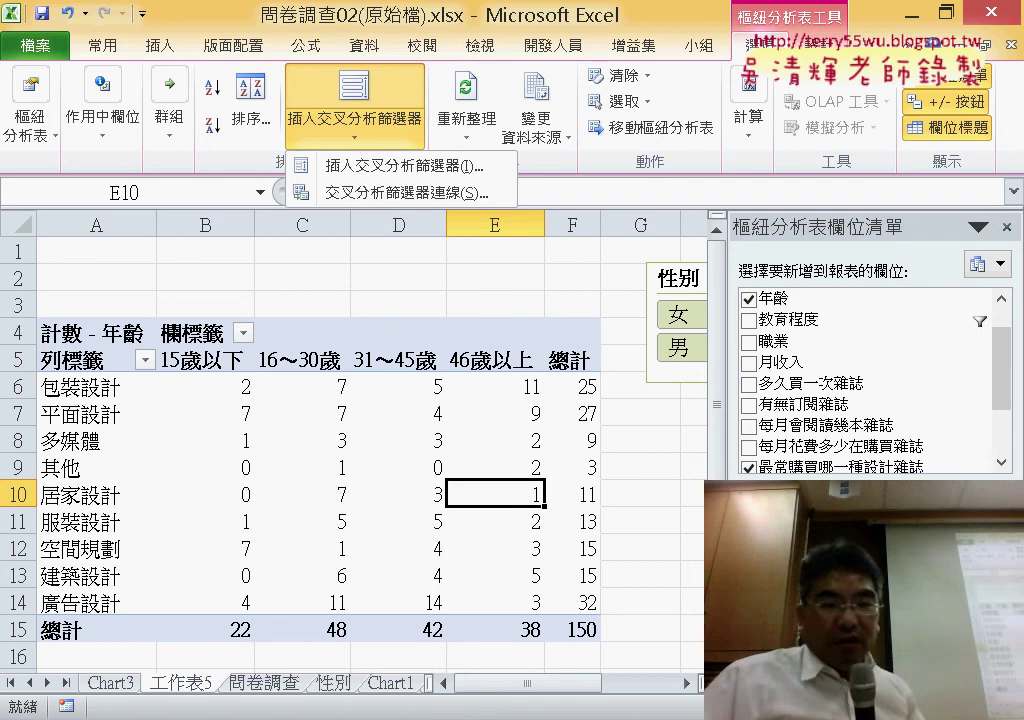
key(Escape)
key(alt+Tab)
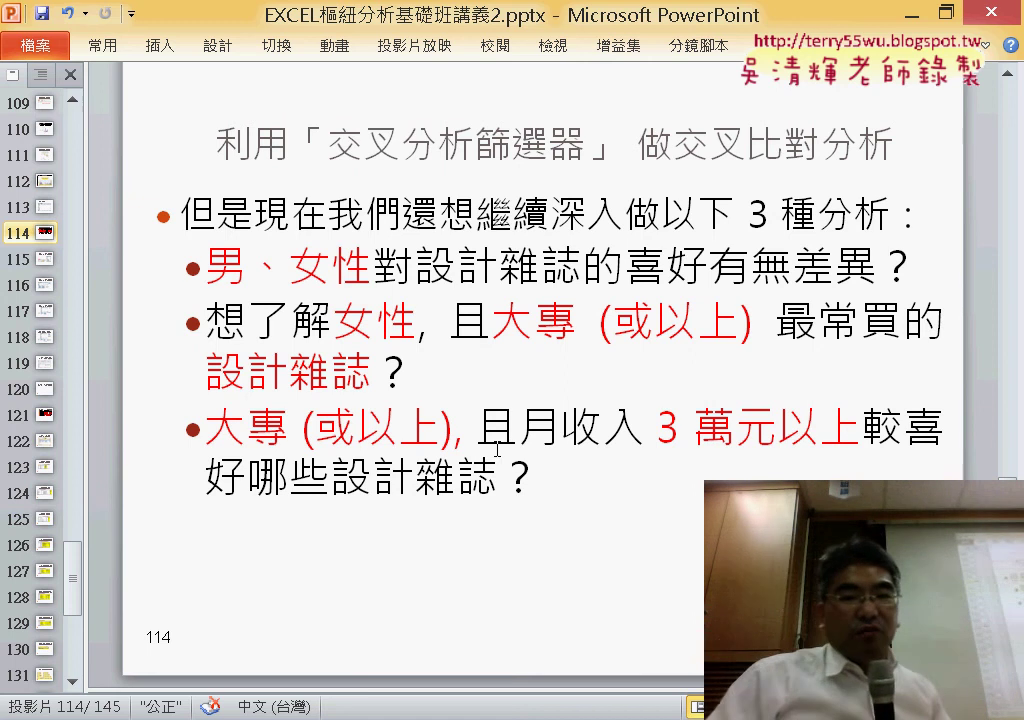
Scroll past slicer slides 115–118 to slide 120, 範例：PC硬體零件銷貨分析
scroll(545, 466, down, 1)
scroll(545, 466, down, 1)
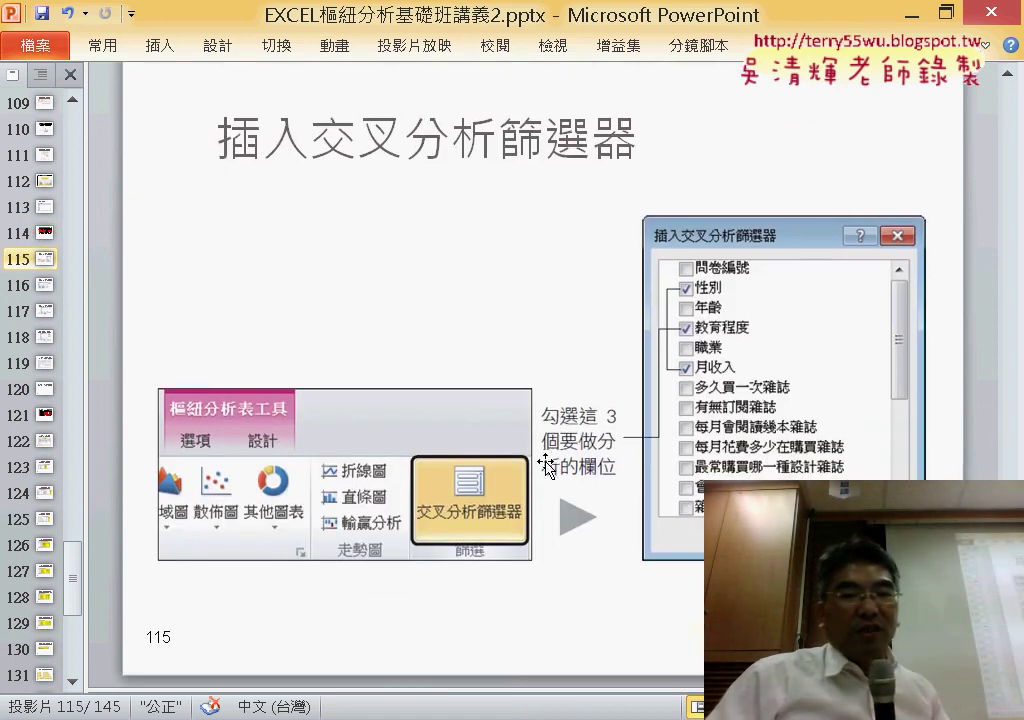
scroll(545, 466, down, 1)
scroll(545, 466, down, 1)
scroll(545, 466, down, 1)
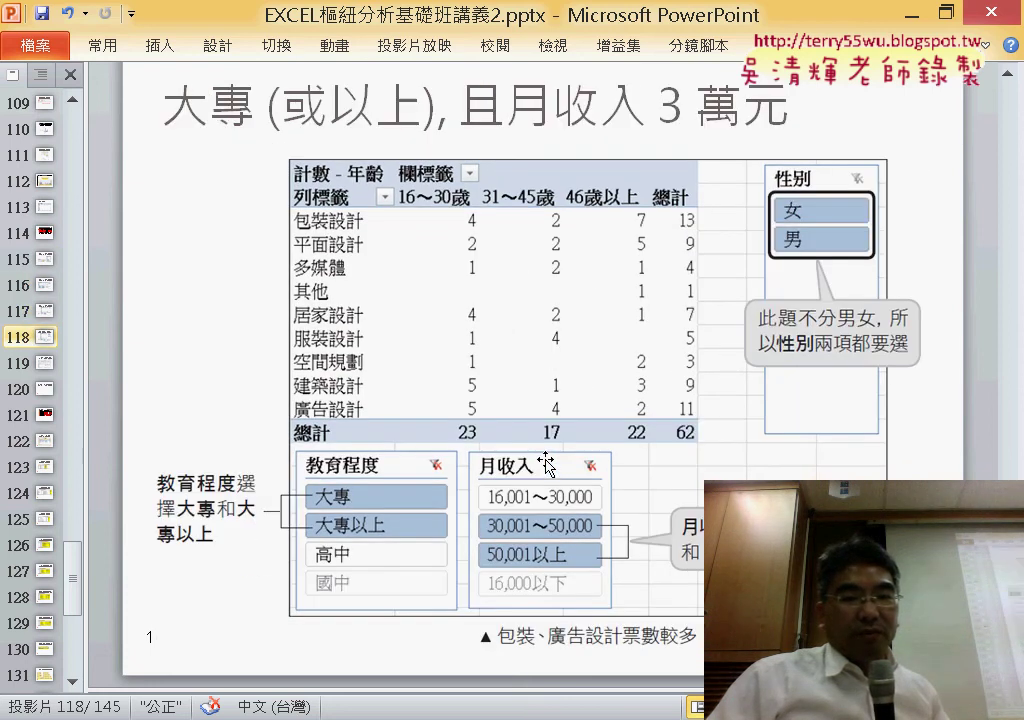
scroll(545, 466, down, 1)
scroll(545, 466, up, 1)
scroll(545, 466, down, 1)
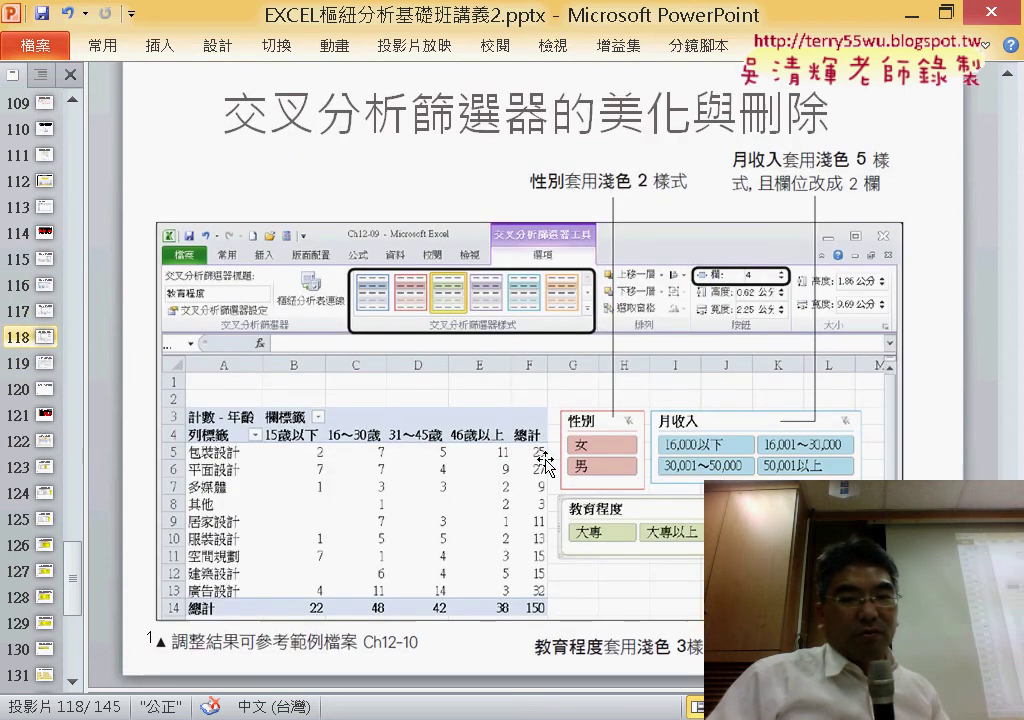
scroll(545, 466, down, 1)
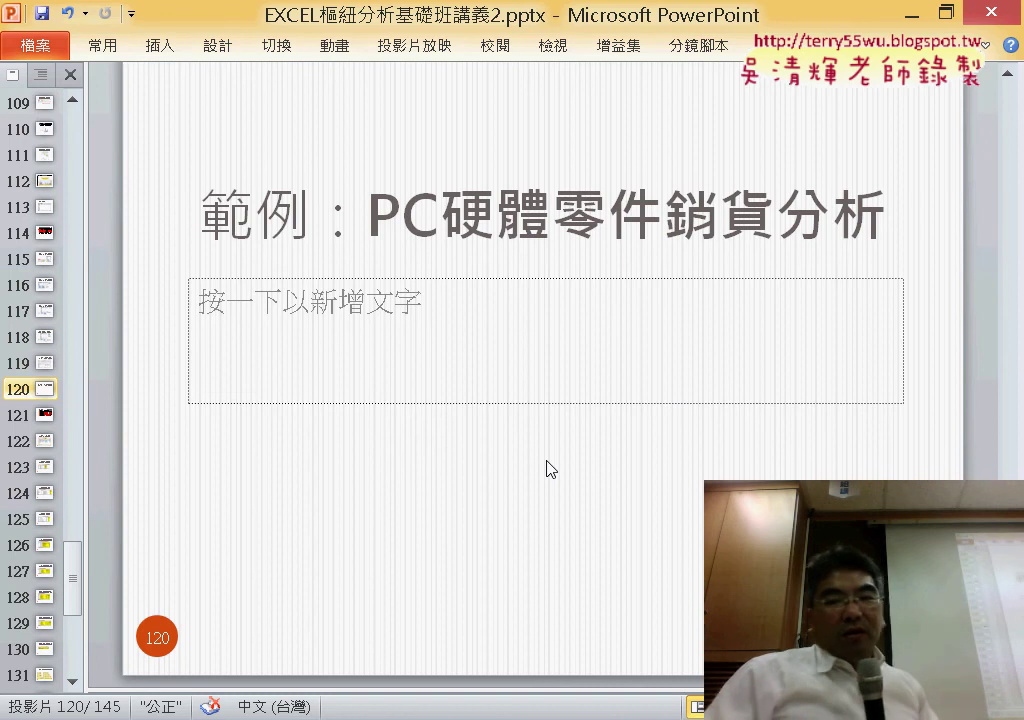